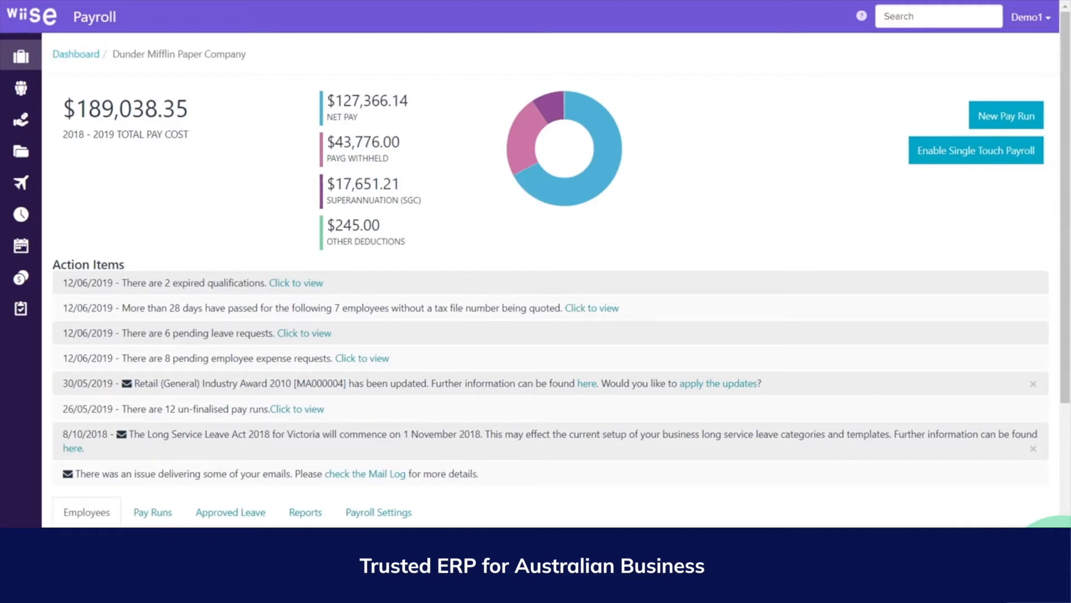
- In the Trainee Reception employee's Pay Run Defaults, set Timesheets to "Use timesheets to submit all time worked"
mouse_move(21, 88)
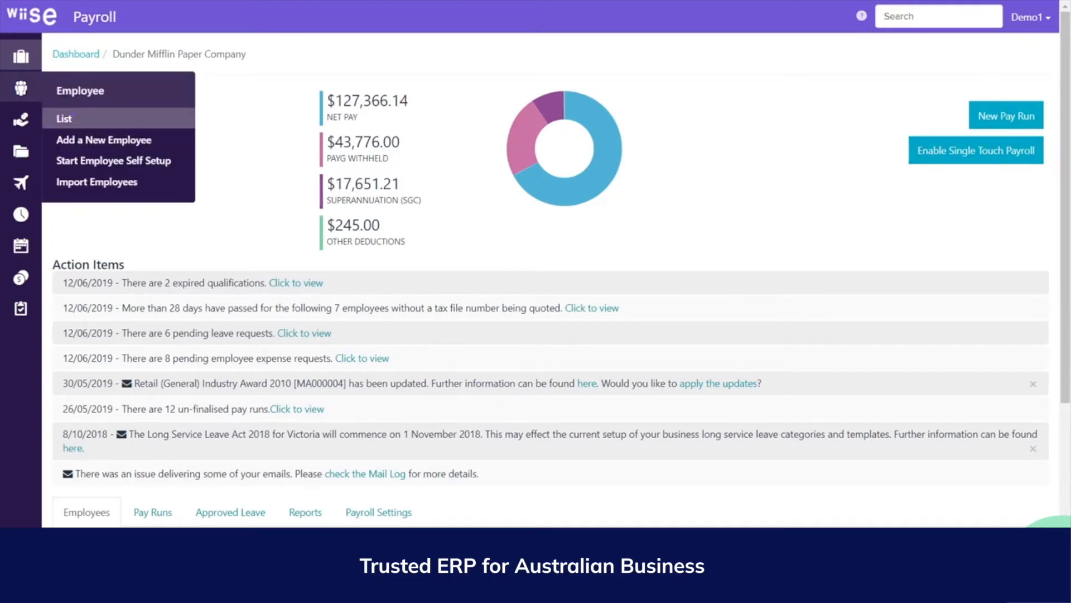
click(72, 116)
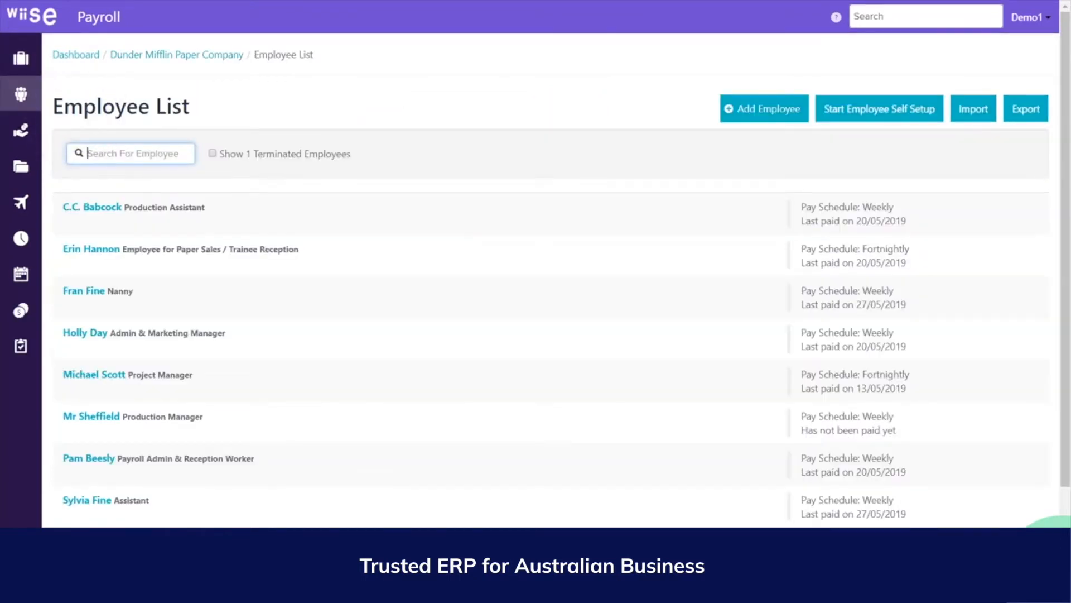
click(82, 250)
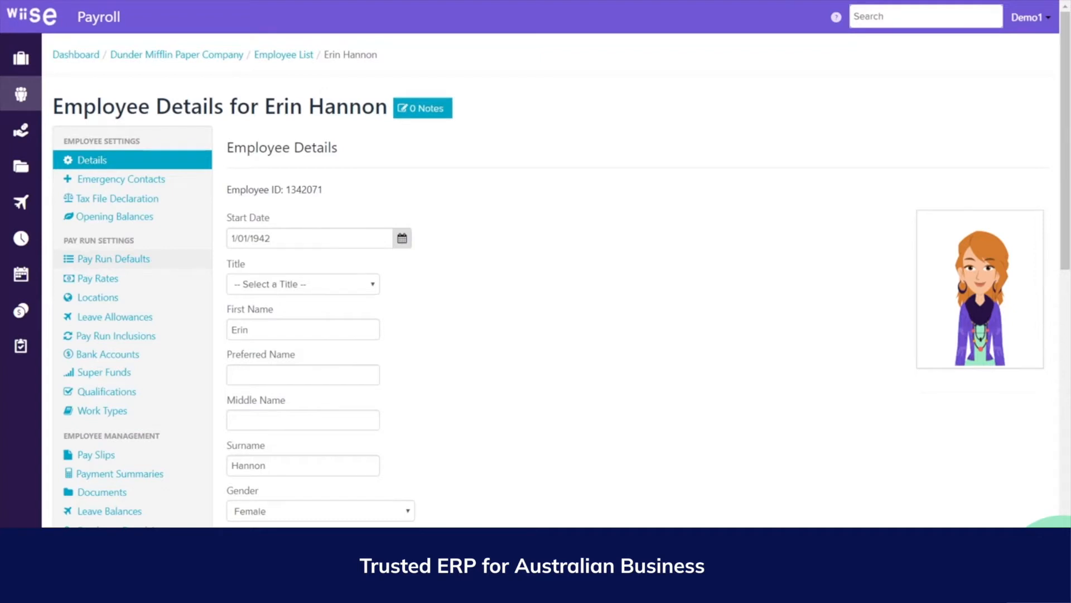
click(179, 258)
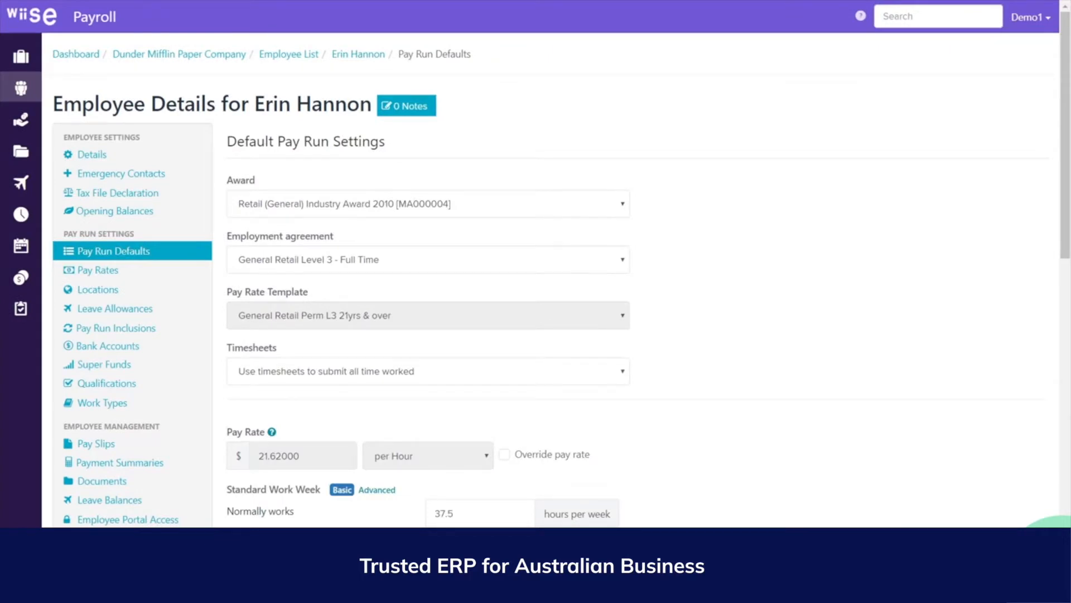
click(622, 371)
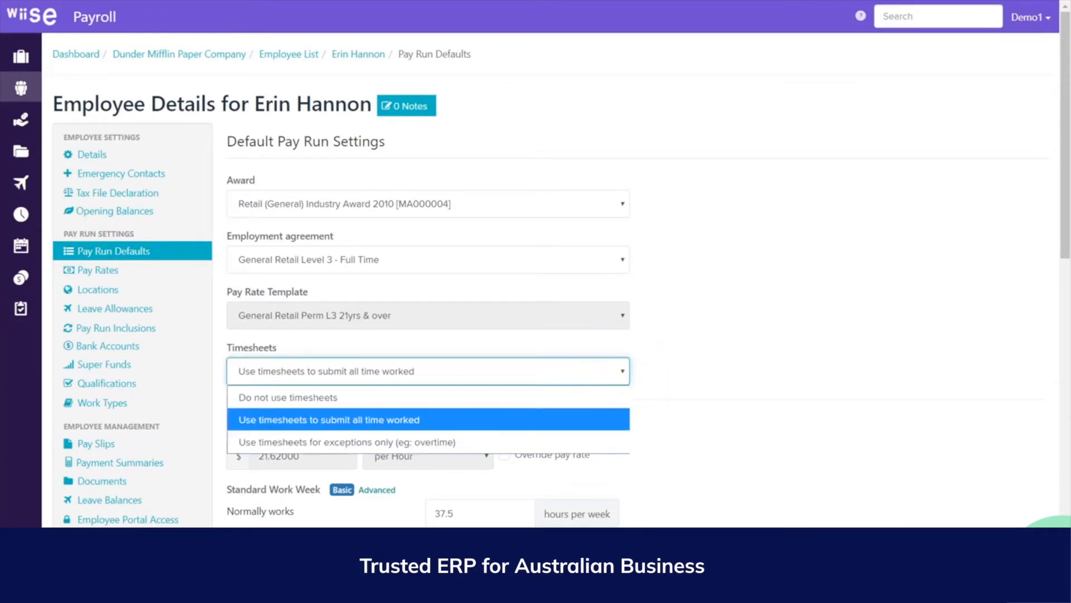
click(550, 421)
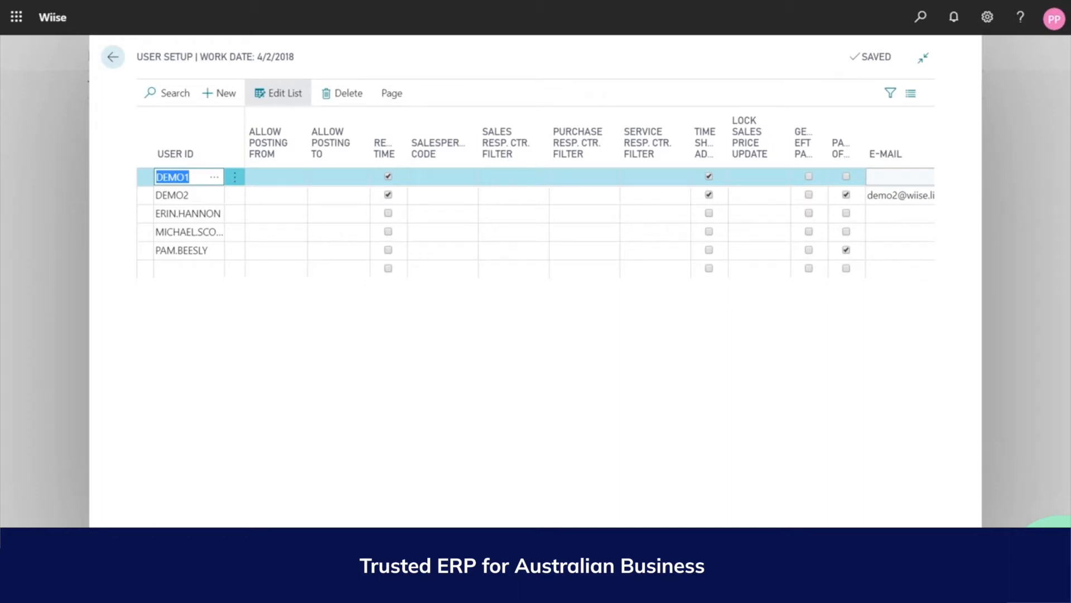
- Make the payroll administrator's user ID a Time Sheet Admin in User Setup
click(709, 250)
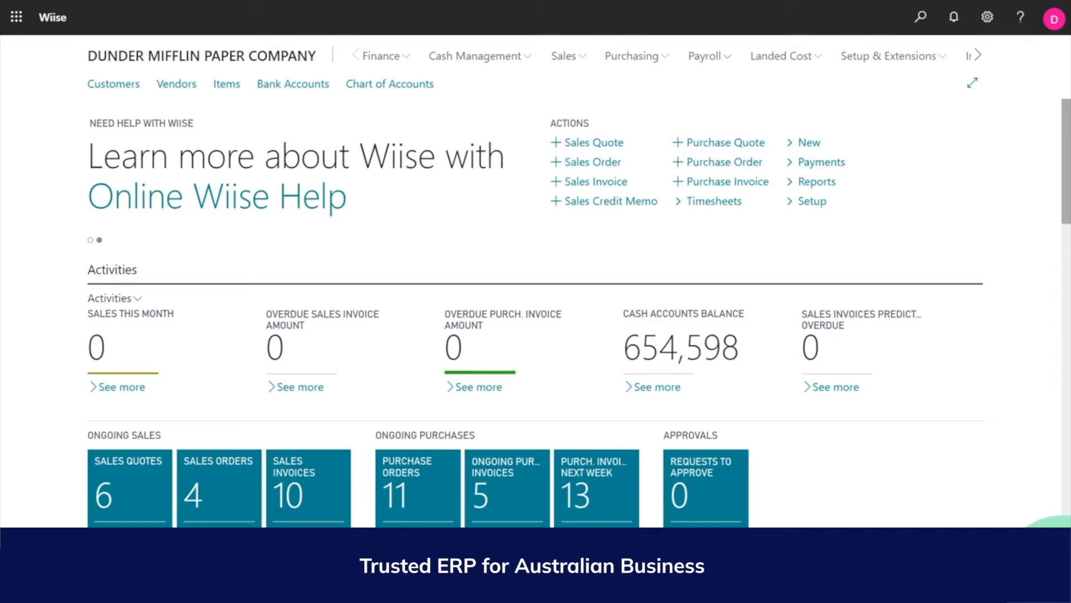
- Enable Timesheets in the payroll Setup with Job Journal Batch DEFAULT, and close the setup
click(719, 56)
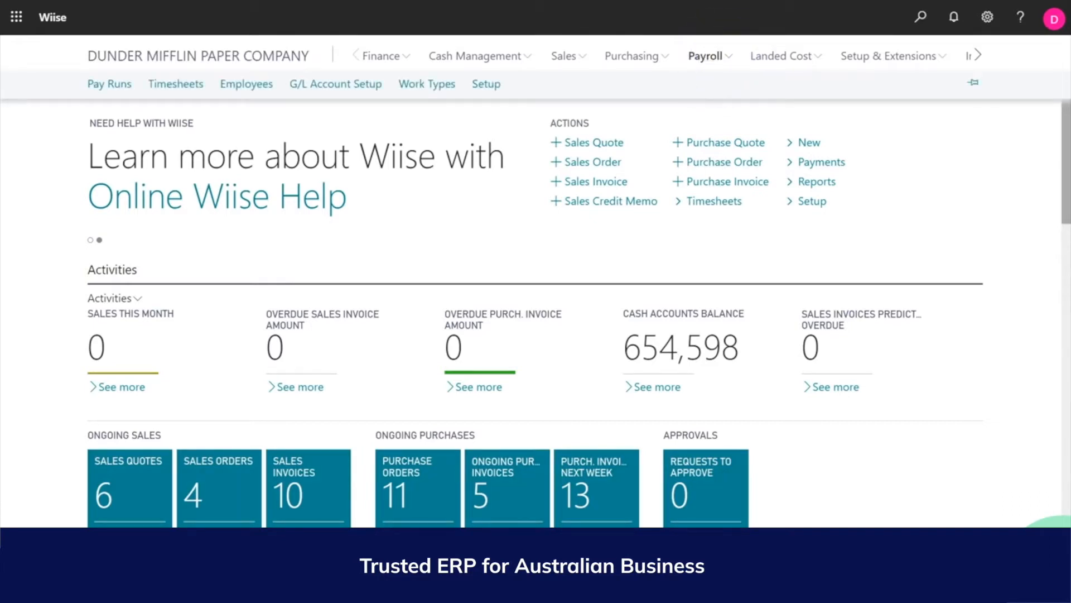
click(487, 83)
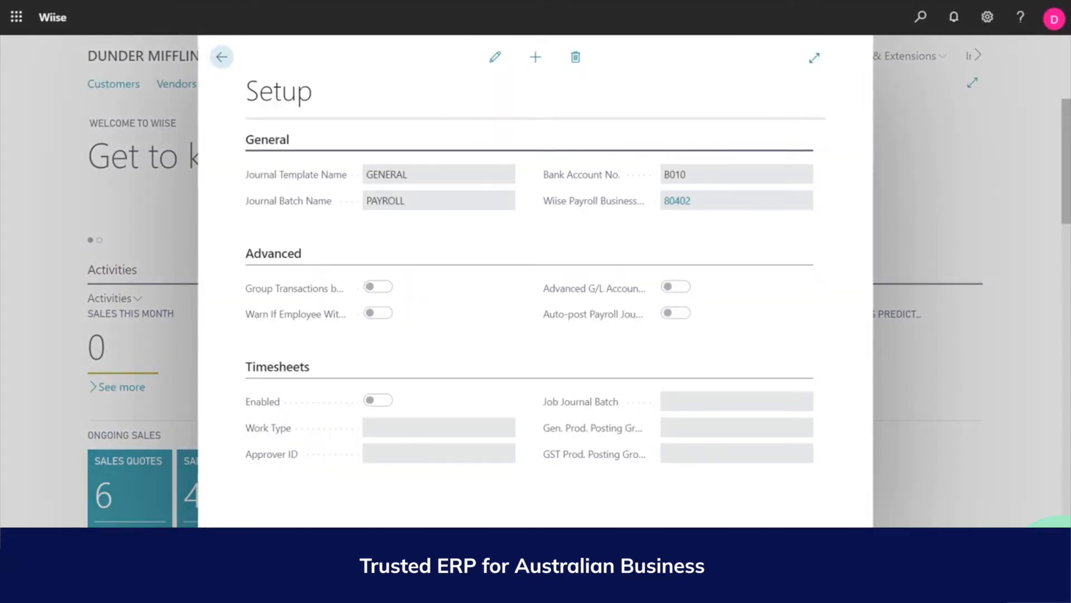
click(495, 56)
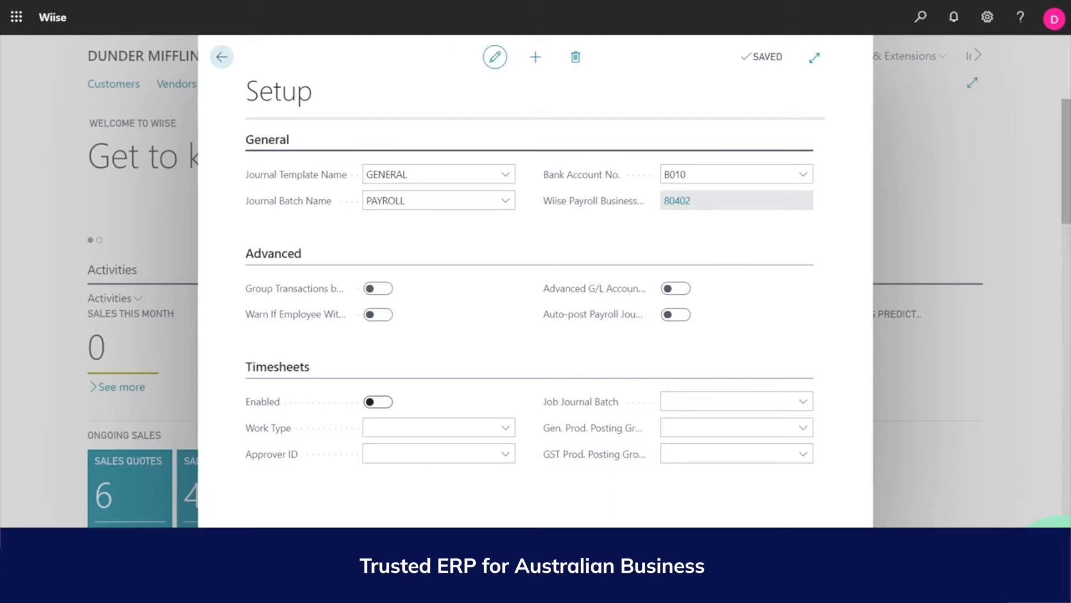
click(378, 402)
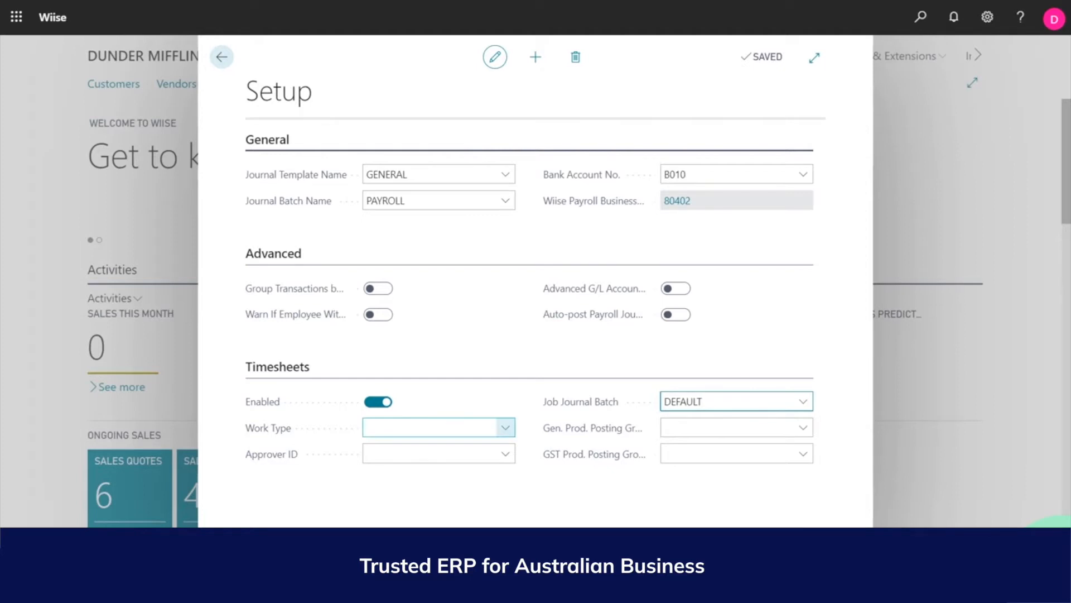
click(505, 428)
click(507, 425)
click(792, 547)
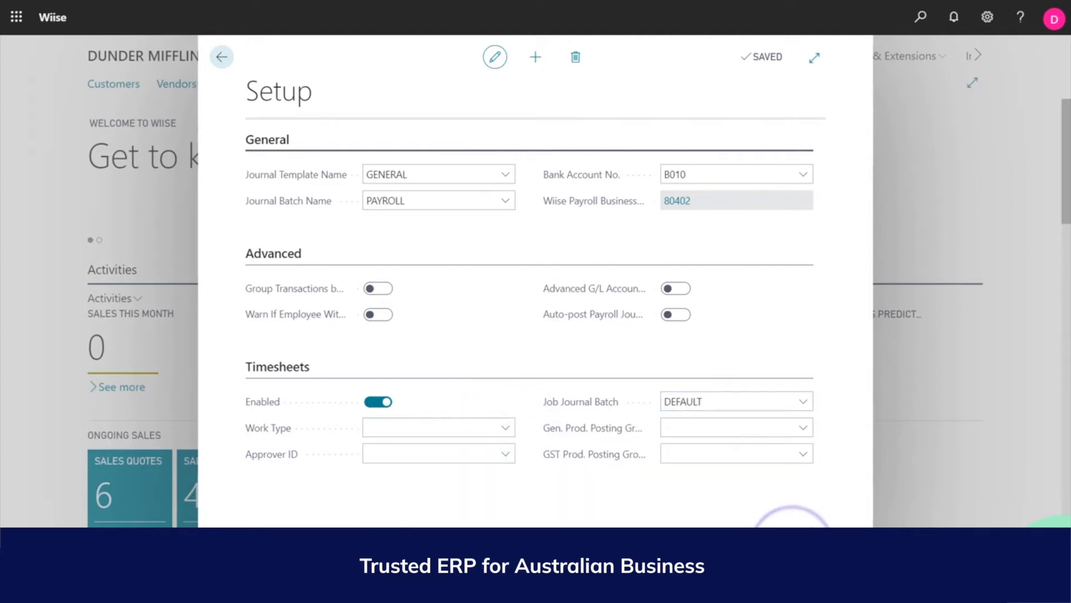
click(221, 56)
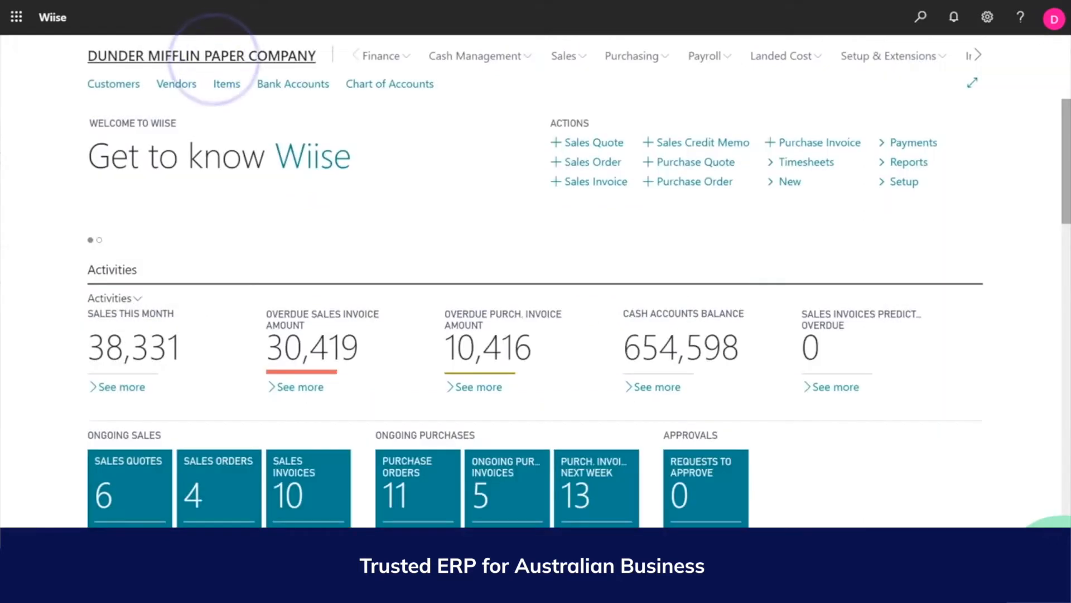
- Open the payroll Work Types list to synchronise the work types
click(707, 55)
click(419, 81)
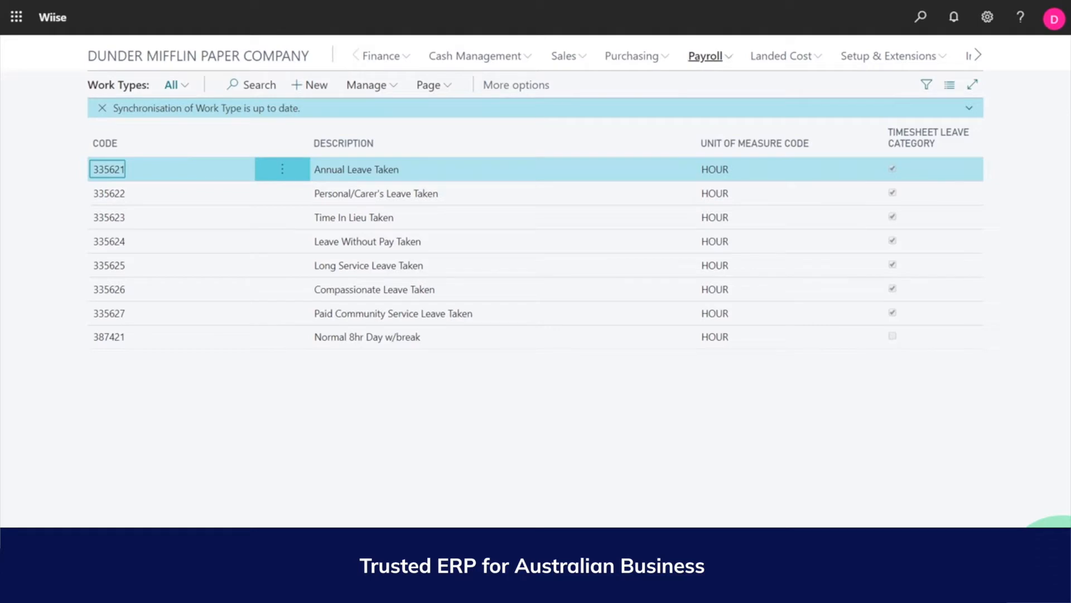
- In the payroll Setup's Timesheets section, set Work Type to 387421 and Approver ID to the payroll administrator's user ID
click(719, 54)
click(486, 83)
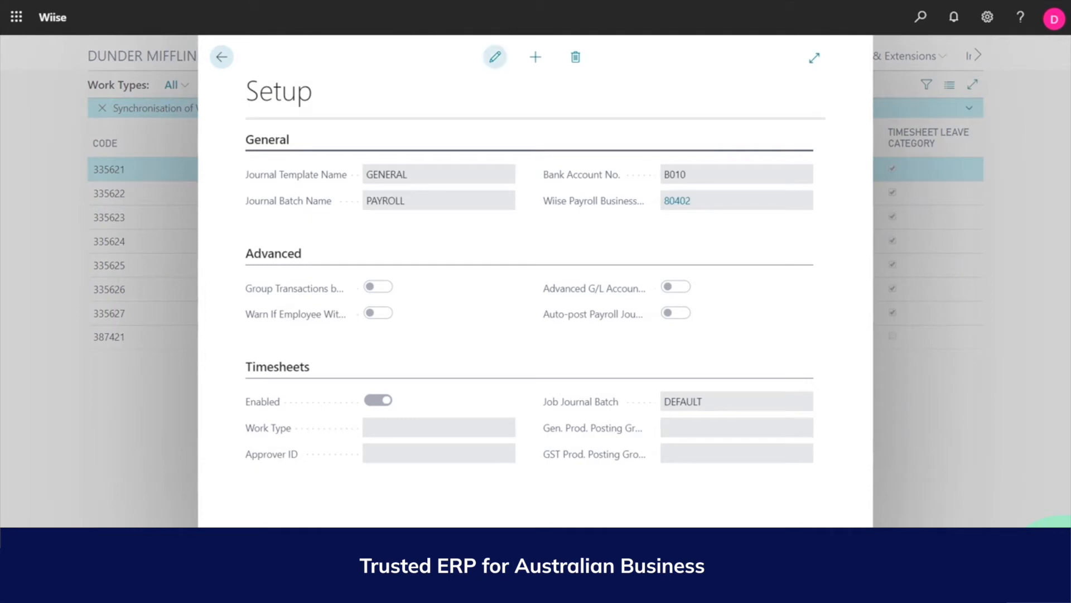
click(495, 56)
click(438, 423)
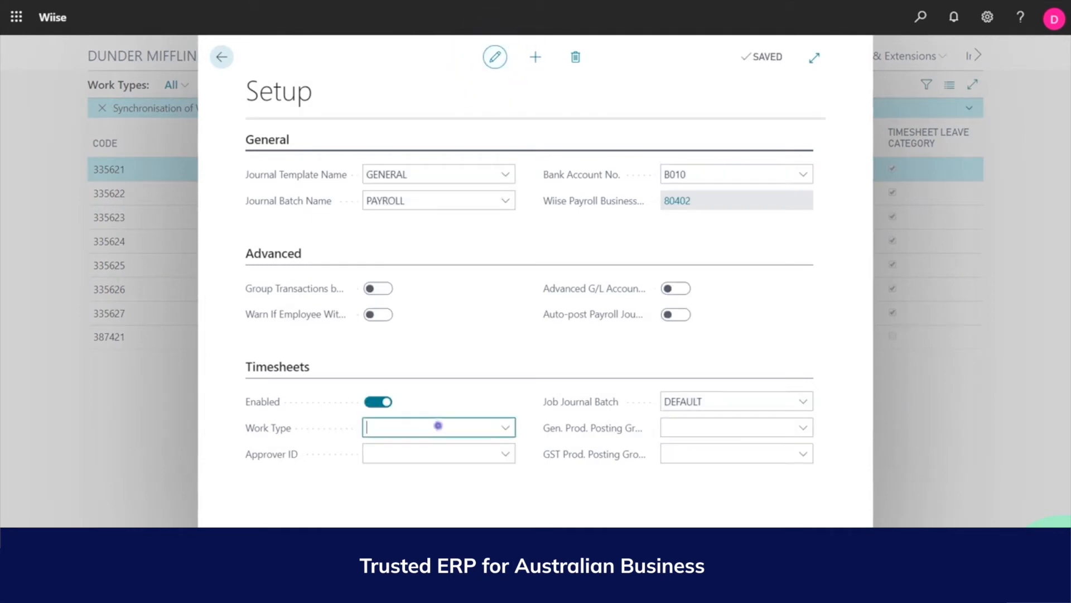
click(395, 488)
click(505, 457)
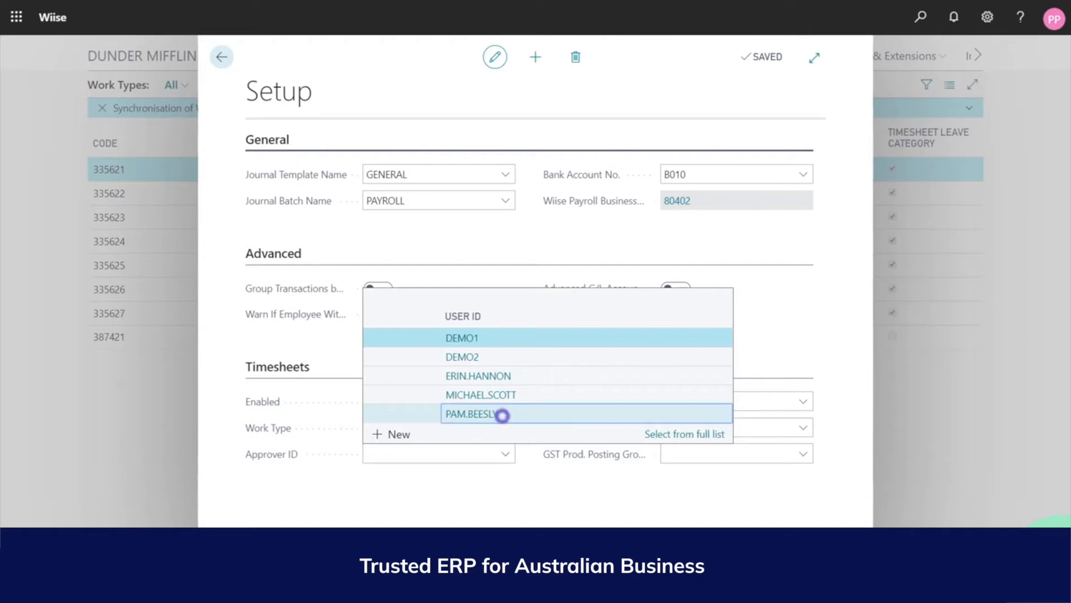
click(501, 414)
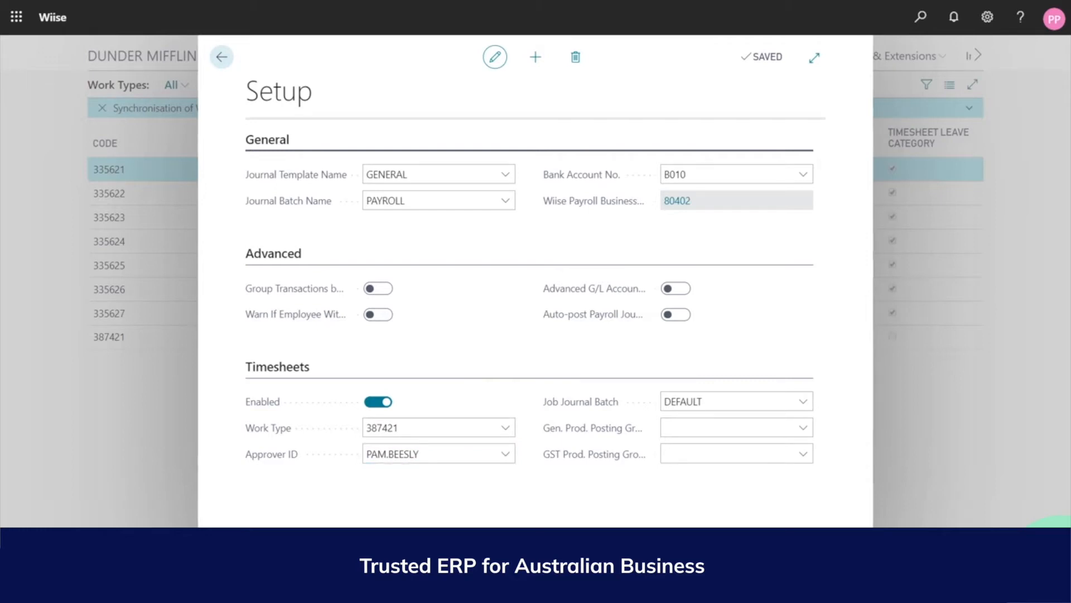
- Set the timesheet Gen. Prod. Posting Group to MISC and GST Prod. Posting Group to GST, and close the setup
click(803, 428)
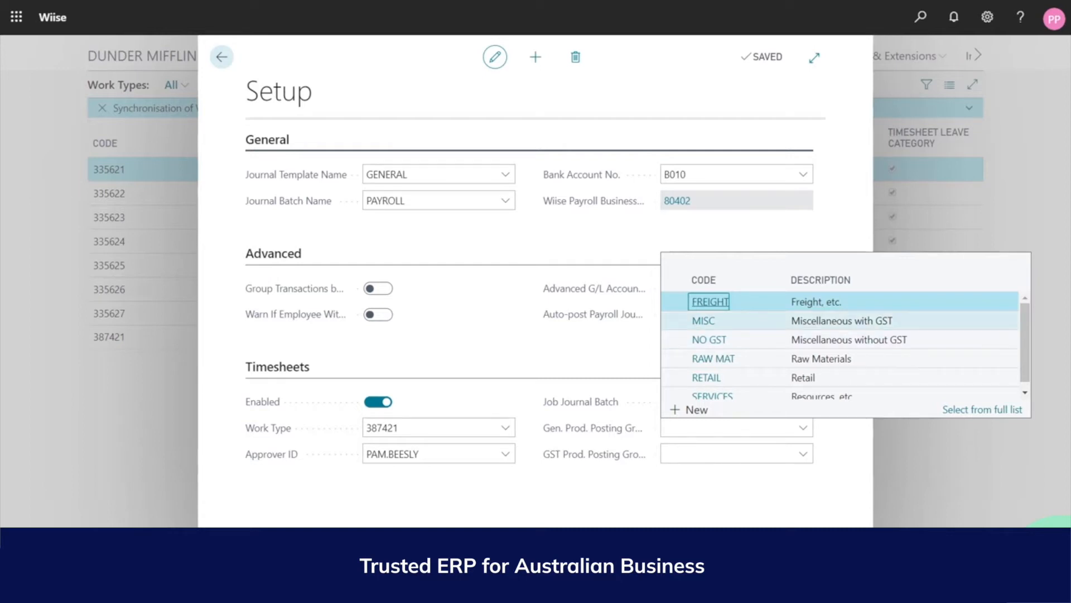
click(704, 321)
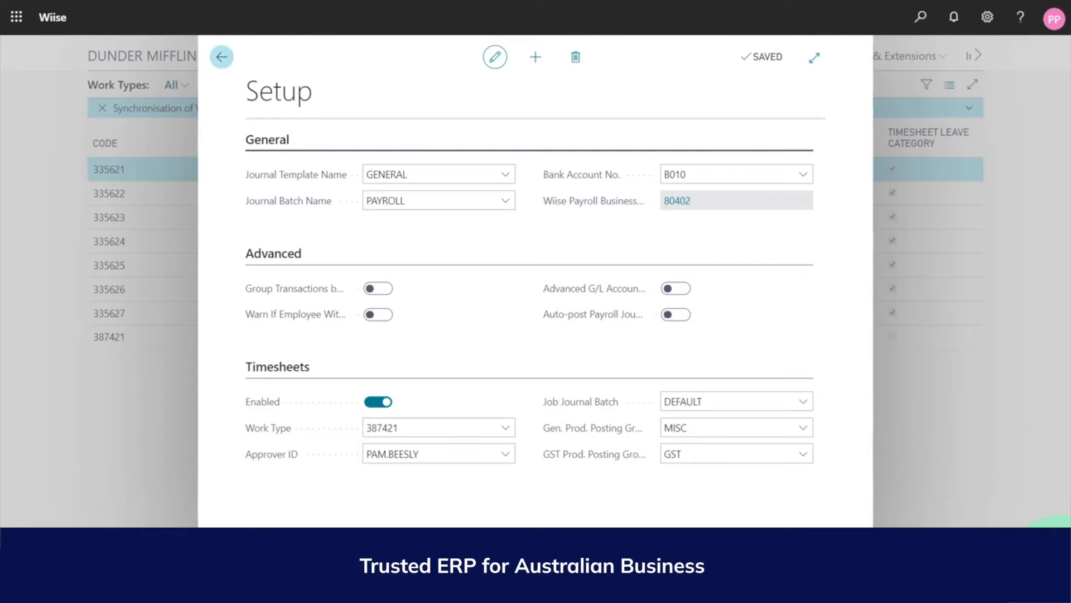
click(222, 56)
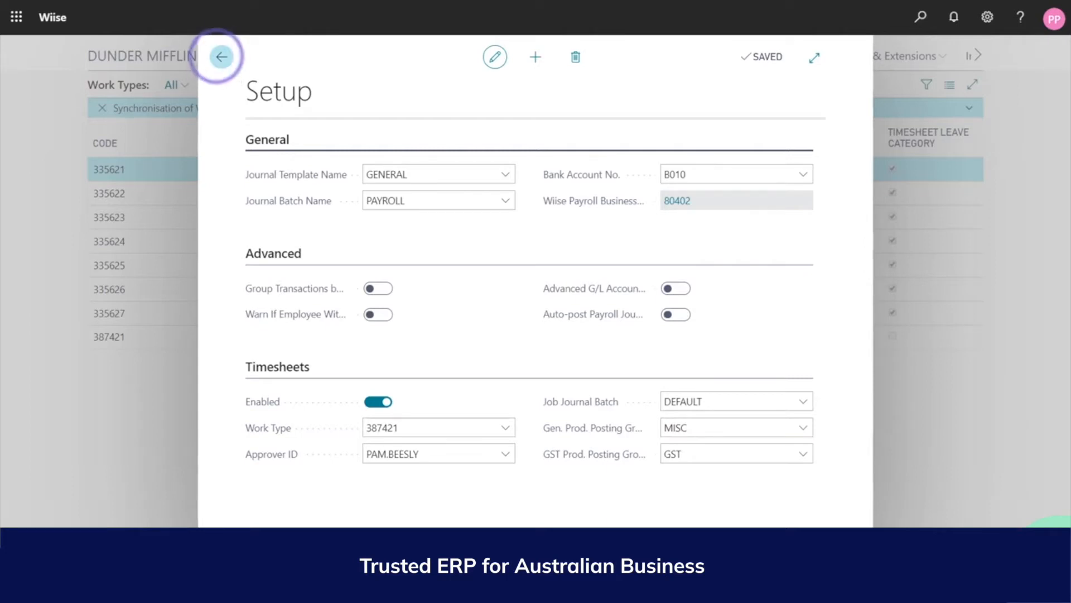
- Auto-map the payroll employees and agree to create new resource cards for those who use timesheets
click(707, 56)
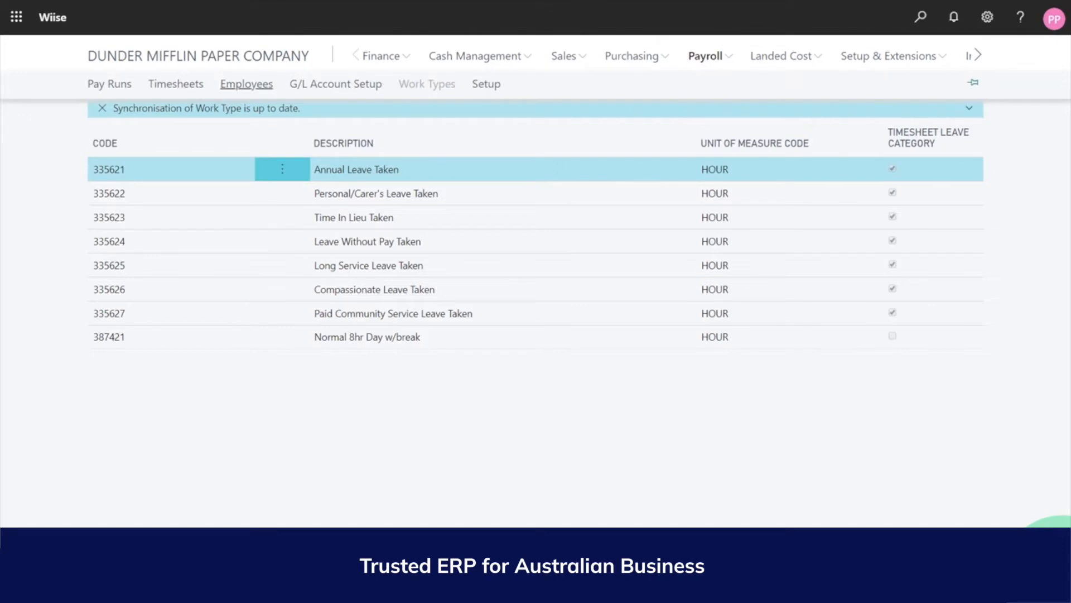
click(246, 84)
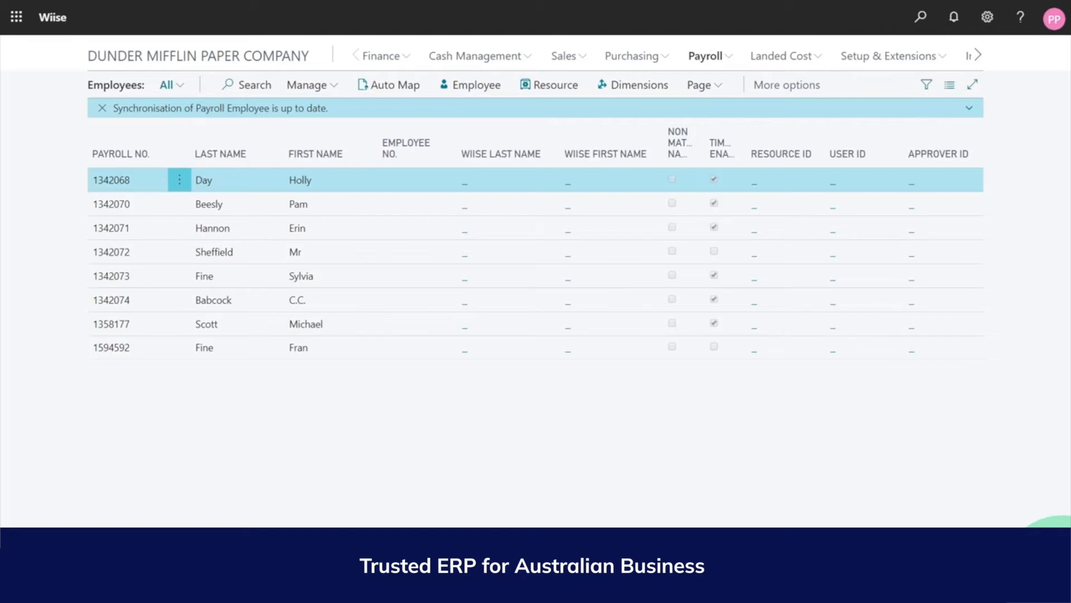
click(395, 84)
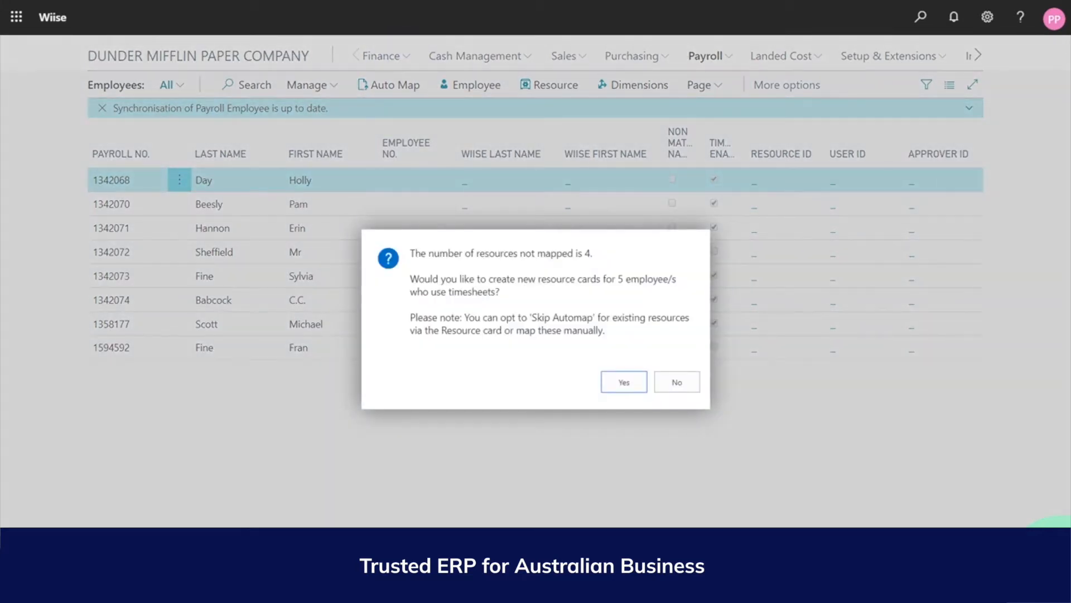
click(619, 383)
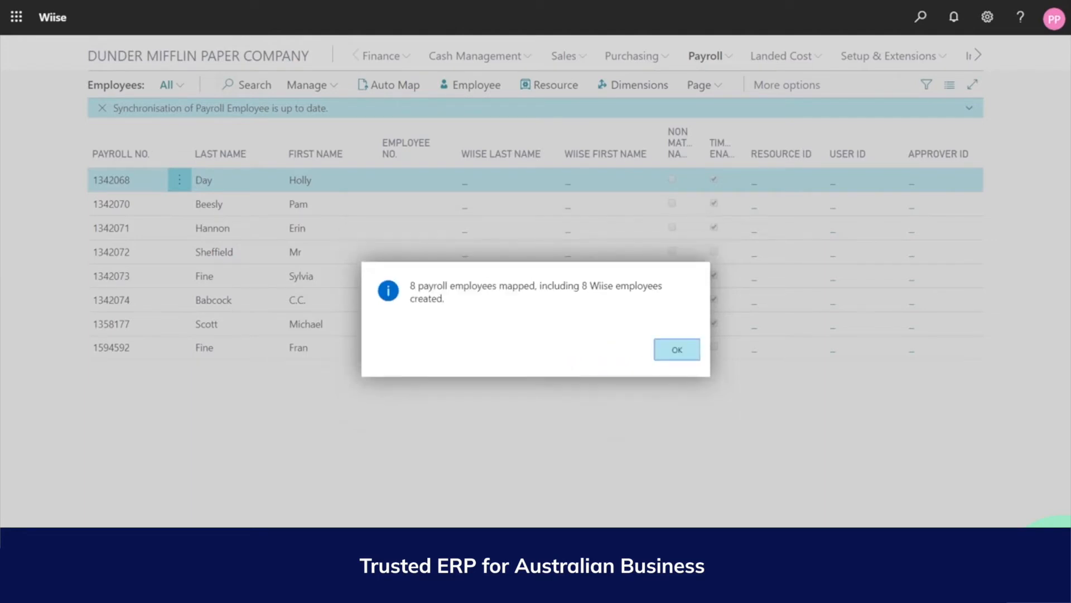
click(668, 350)
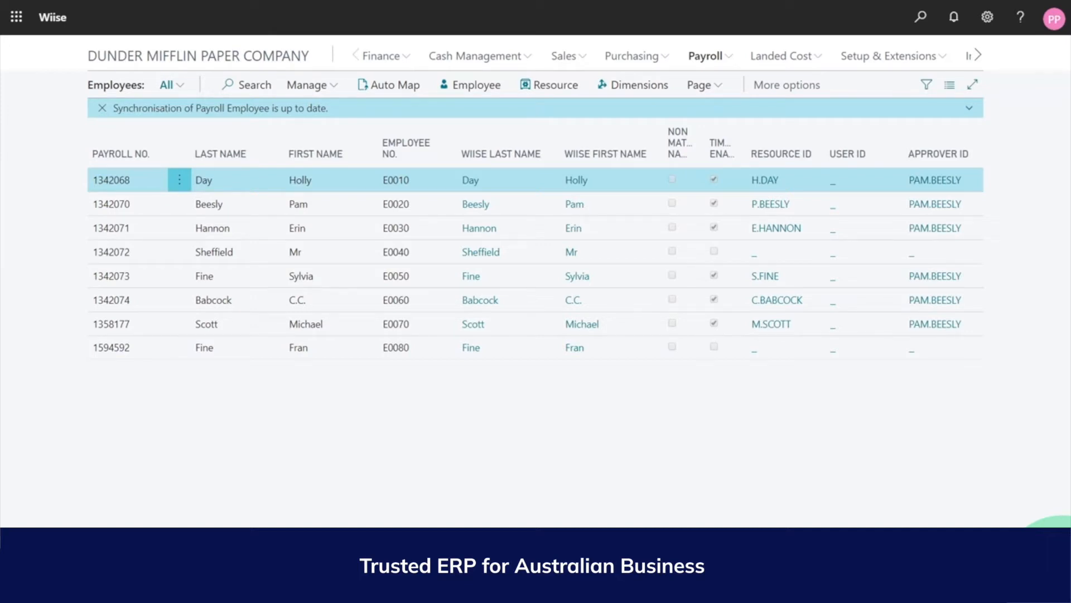
- On the third listed employee's resource card, assign that employee's user ID as Time Sheet Owner and the project manager's as Time Sheet Approver
click(111, 228)
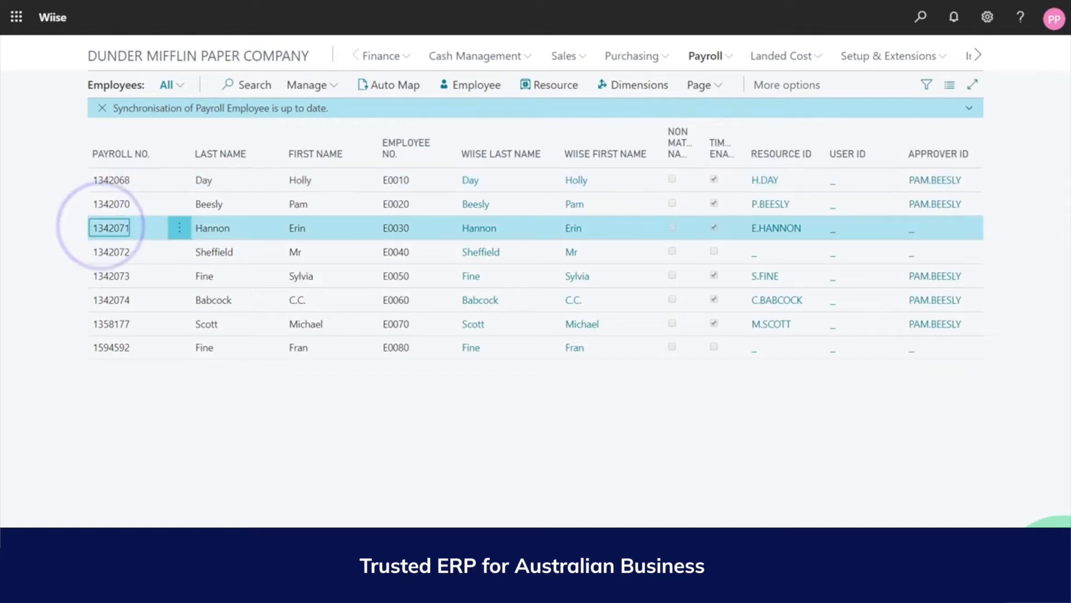
click(558, 84)
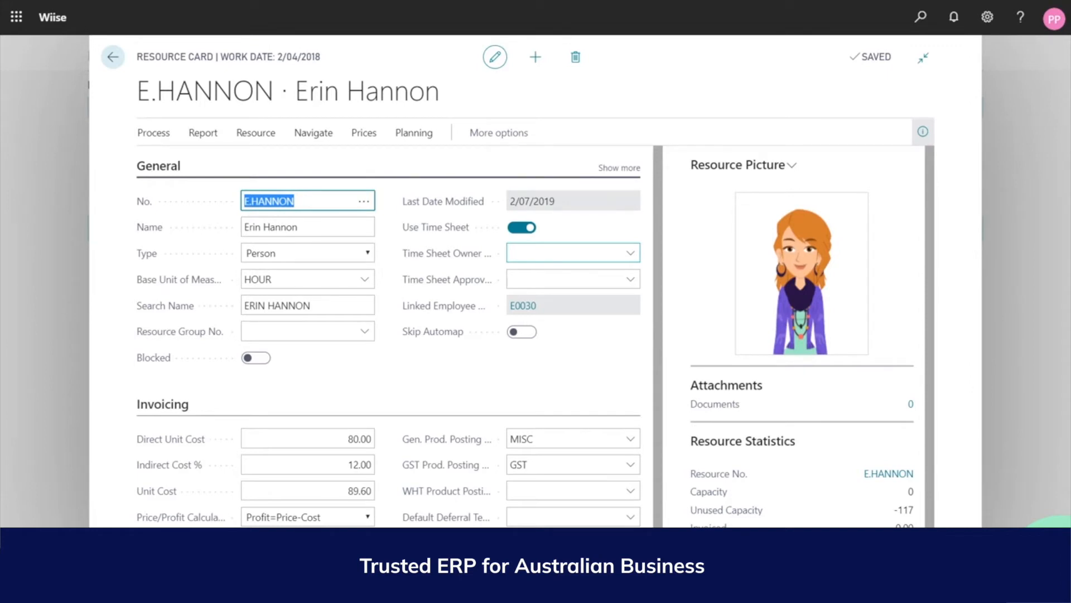
click(631, 253)
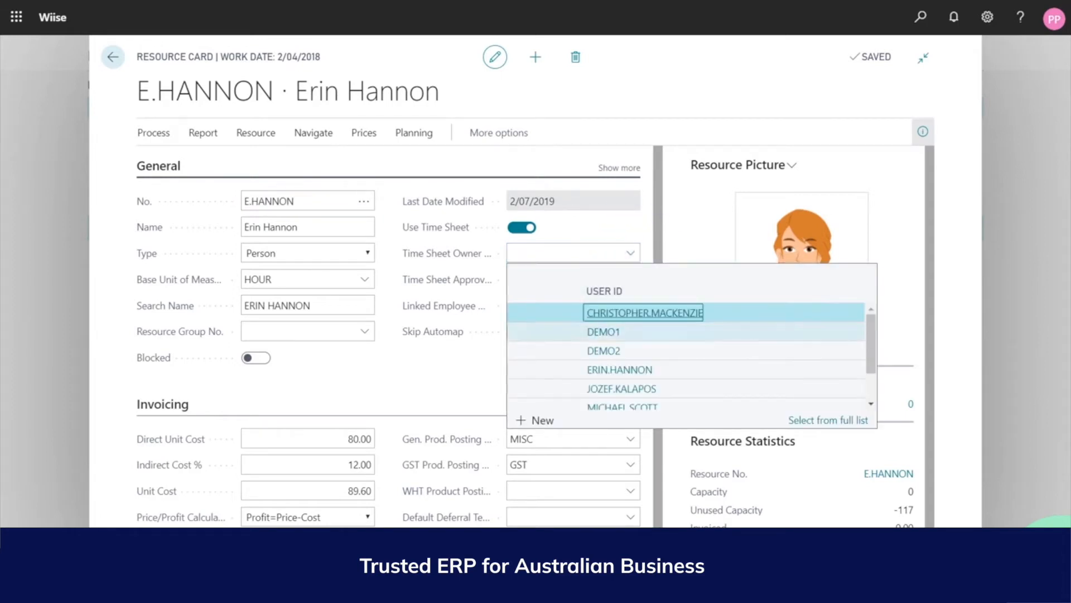
click(643, 369)
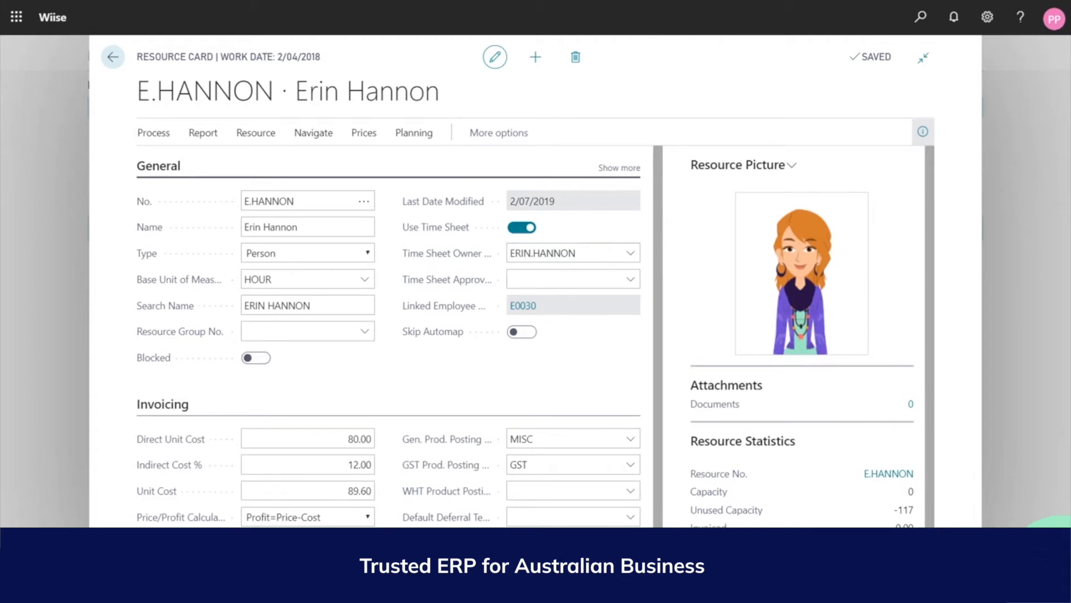
click(631, 278)
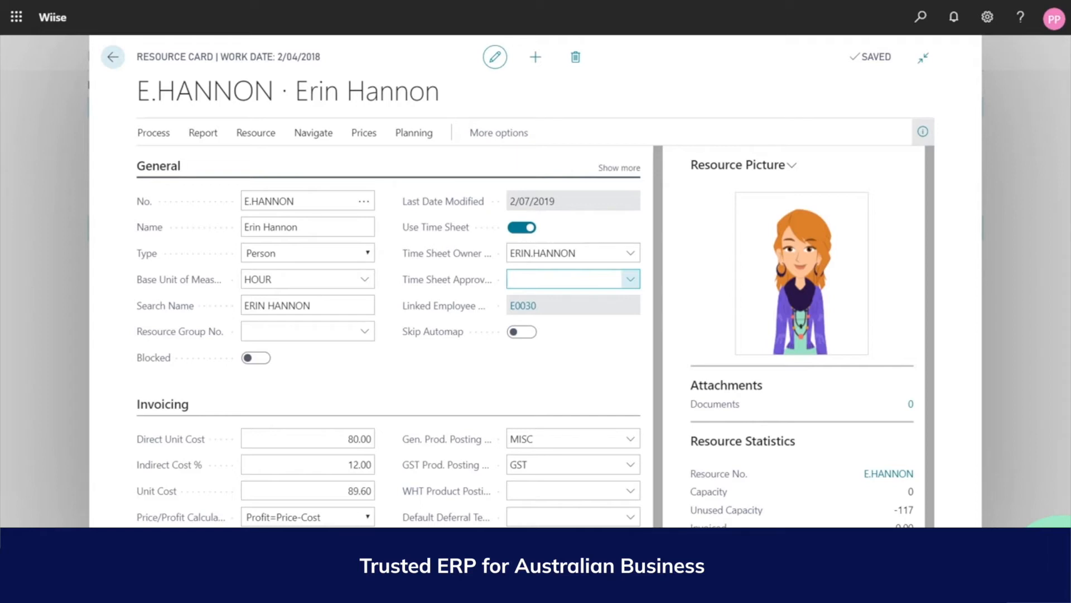
click(630, 279)
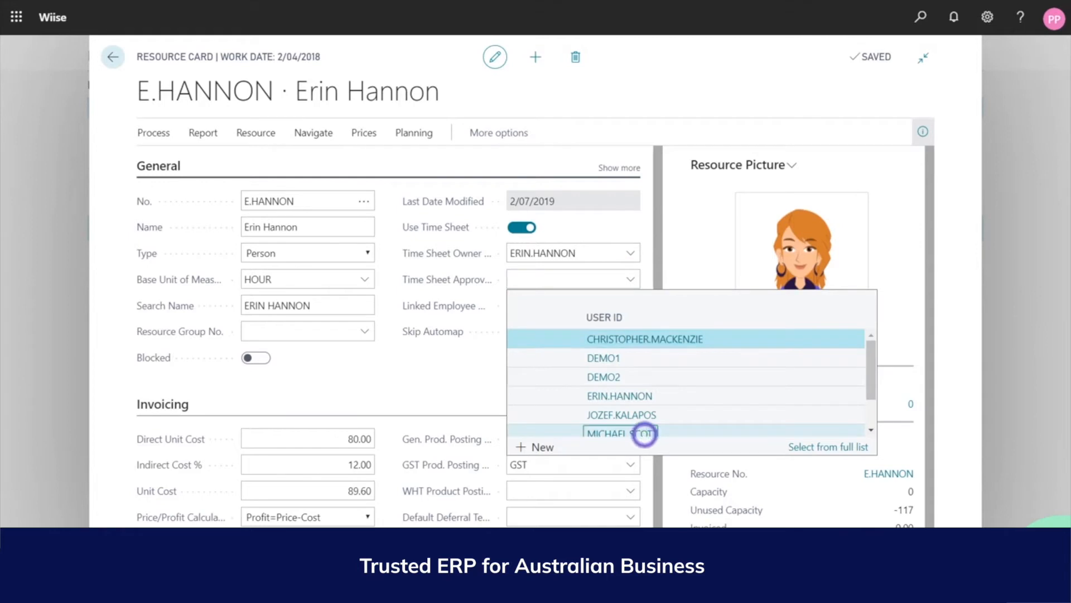
click(645, 434)
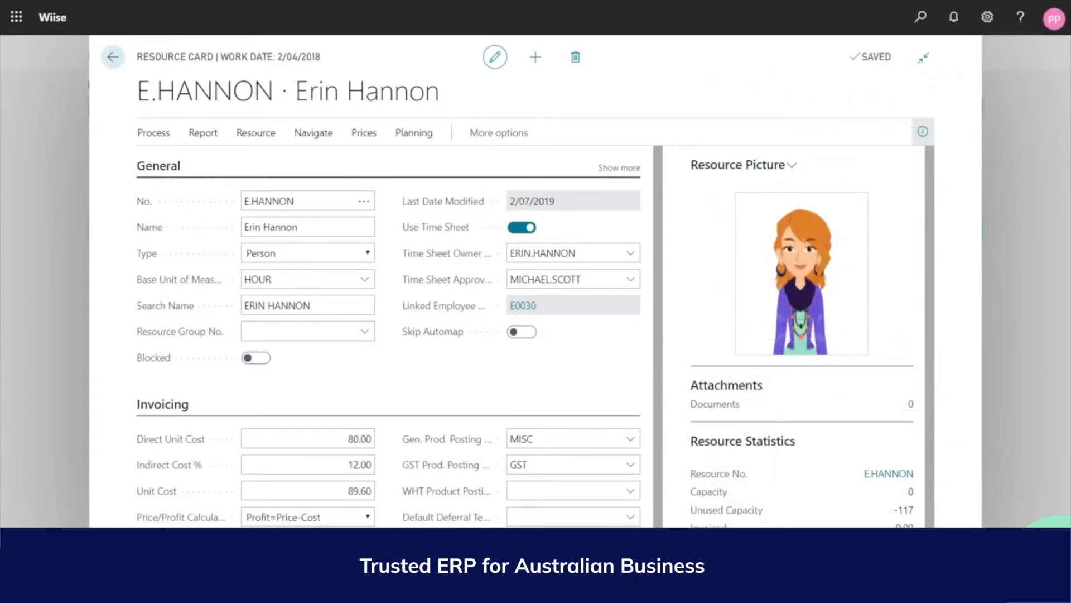
- Search for "Wiise Timesheet" and open the Create Wiise Timesheets task
click(921, 17)
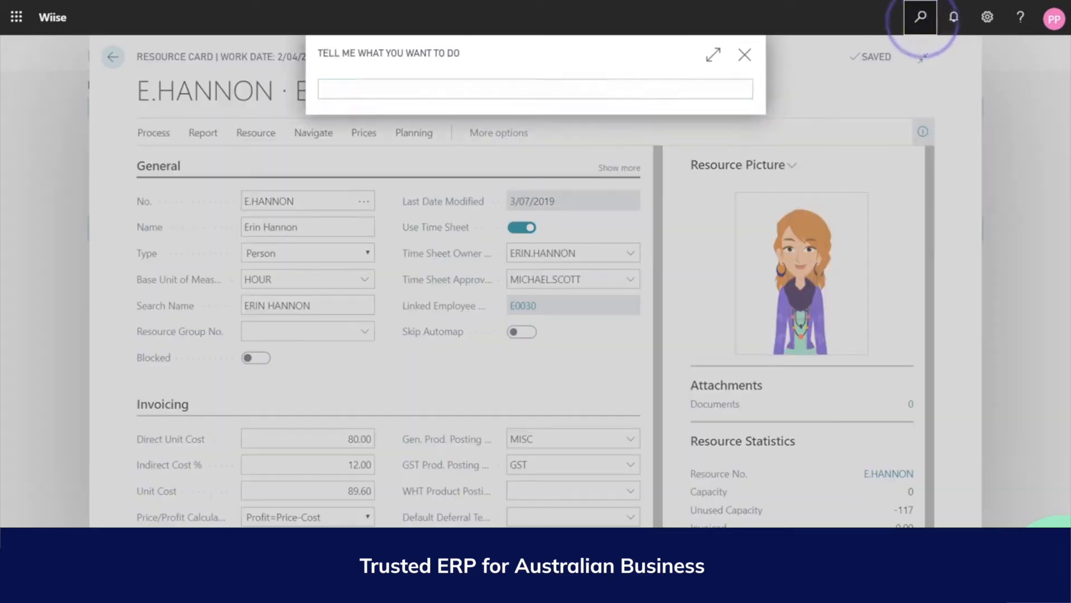
text(Wiise Timesheet)
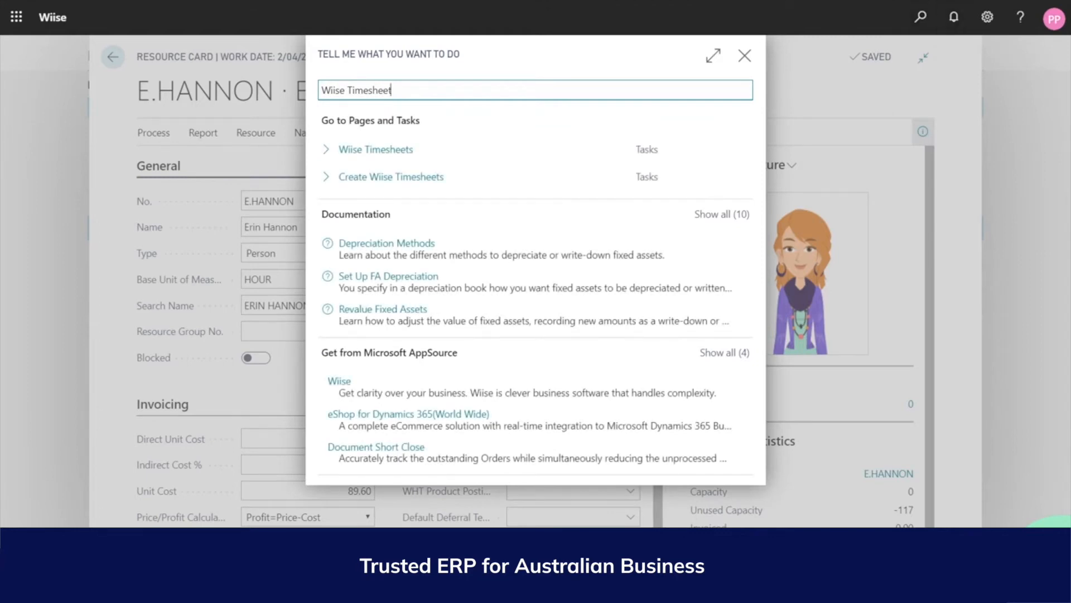
click(363, 176)
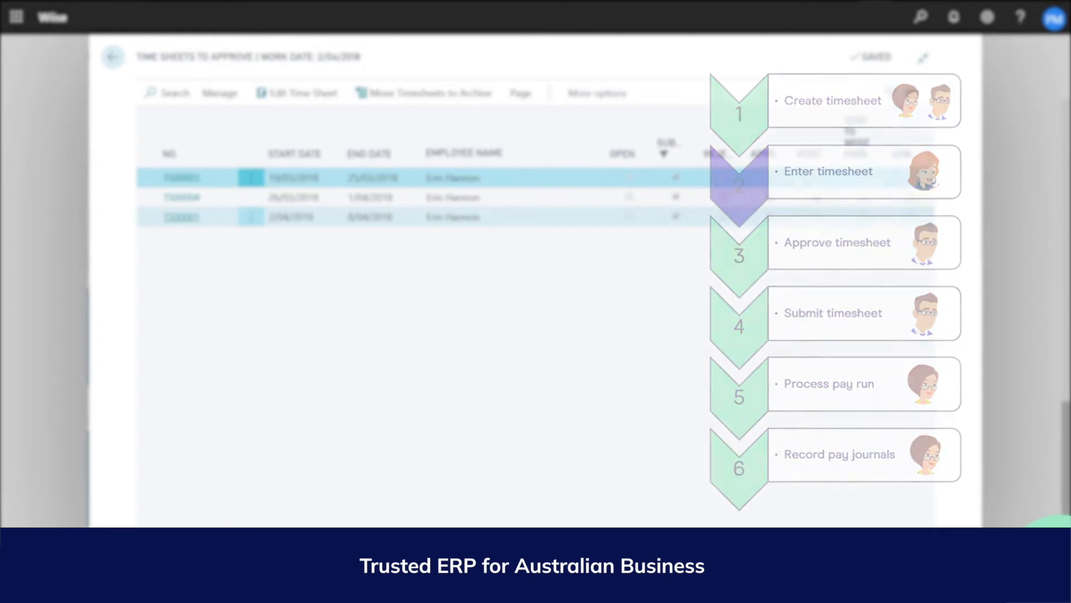
- Open time sheet TS00001 for approval, approve it with job journal posting, and agree to create and post the suggested job journal lines
click(173, 216)
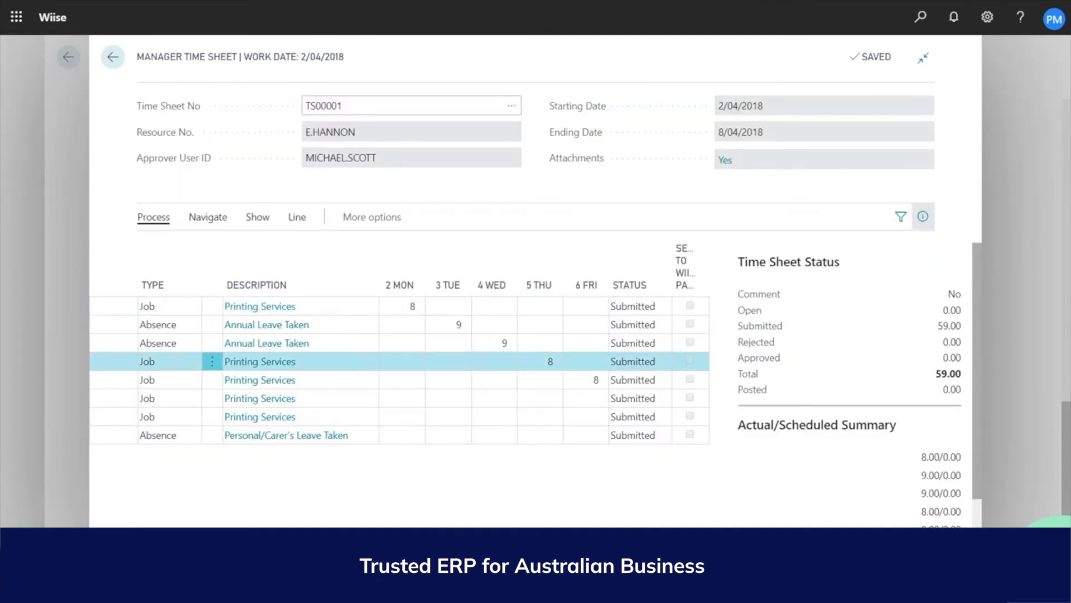
click(140, 216)
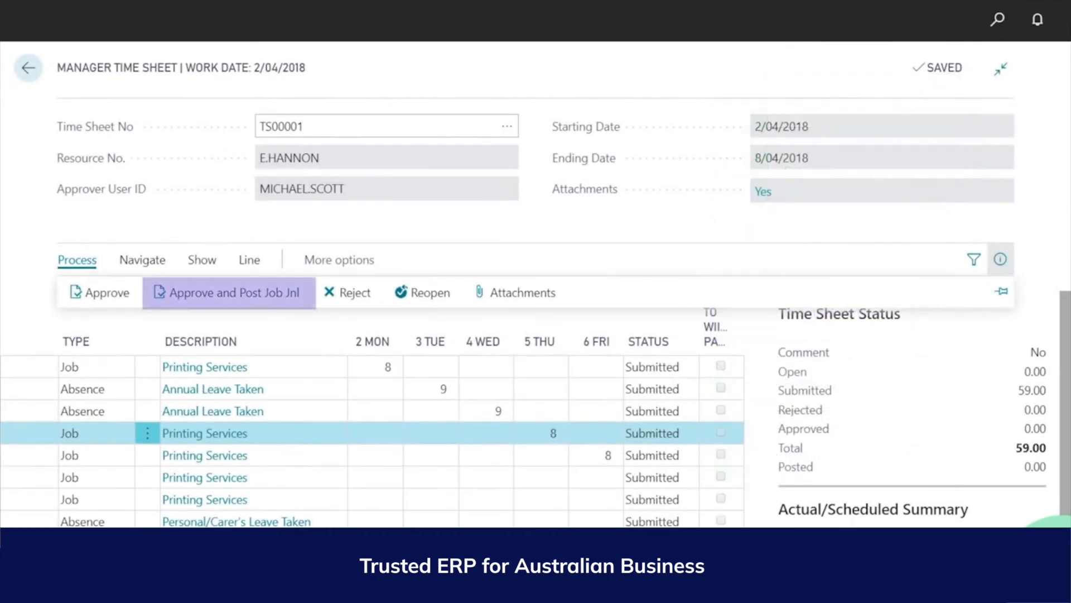
click(251, 304)
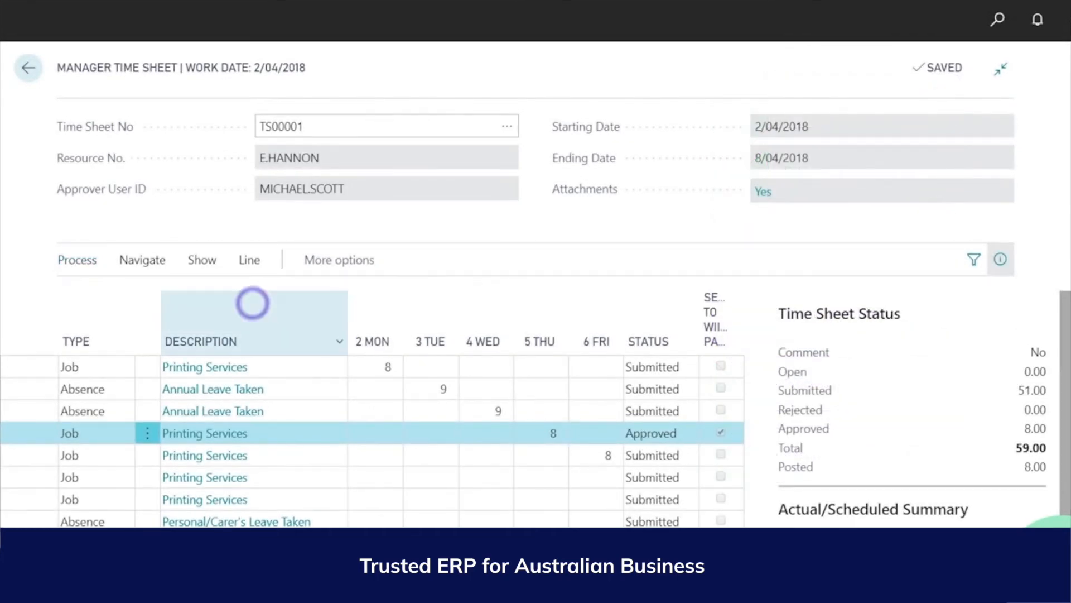
click(642, 441)
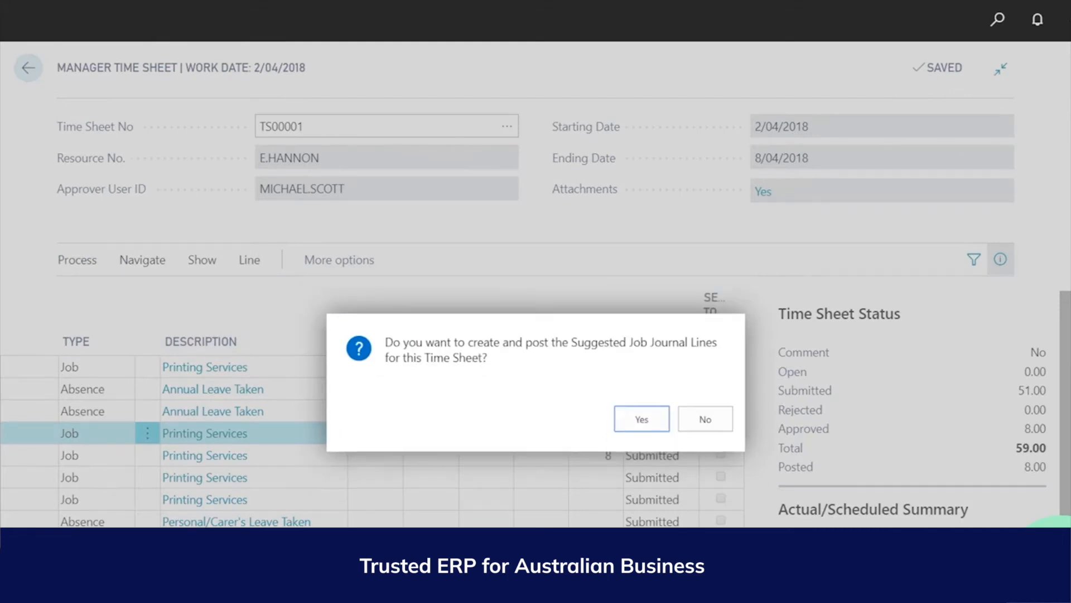
click(642, 419)
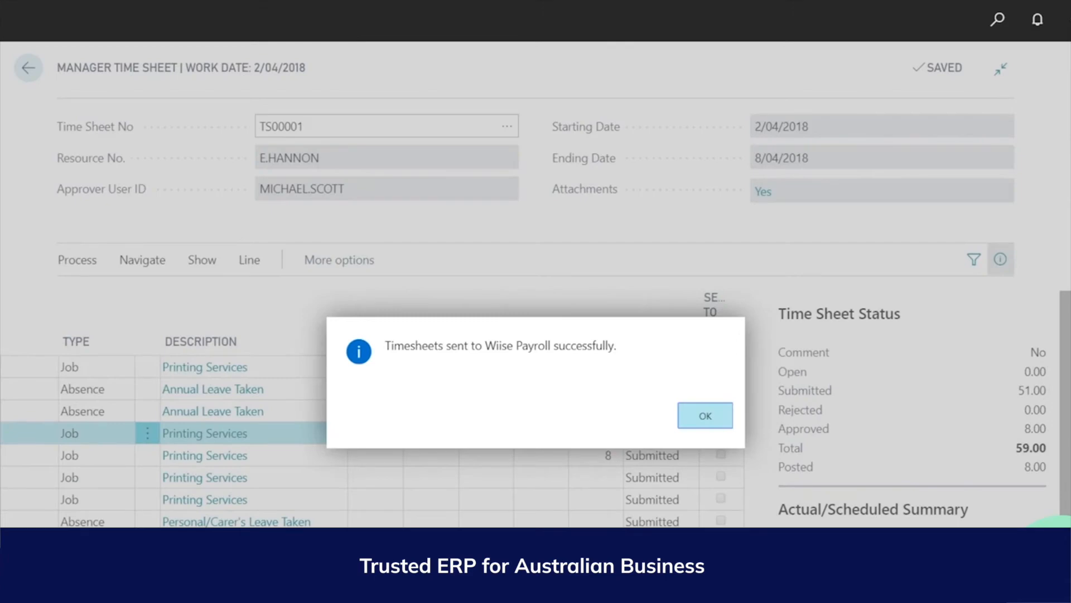
click(691, 417)
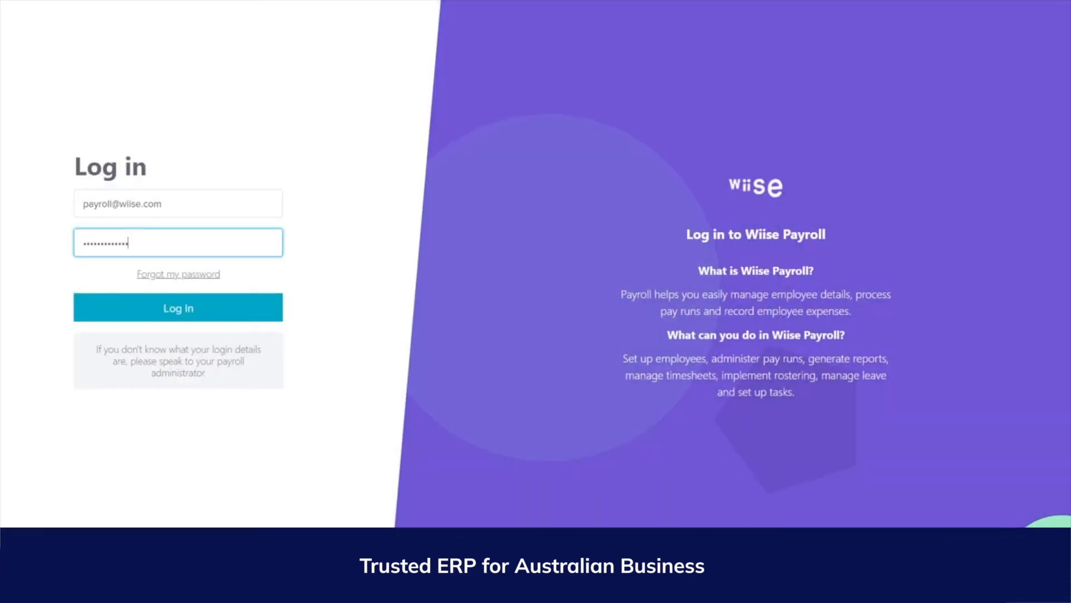
- Switch to Wiise Payroll, log in and open the timesheet approval page
key(Return)
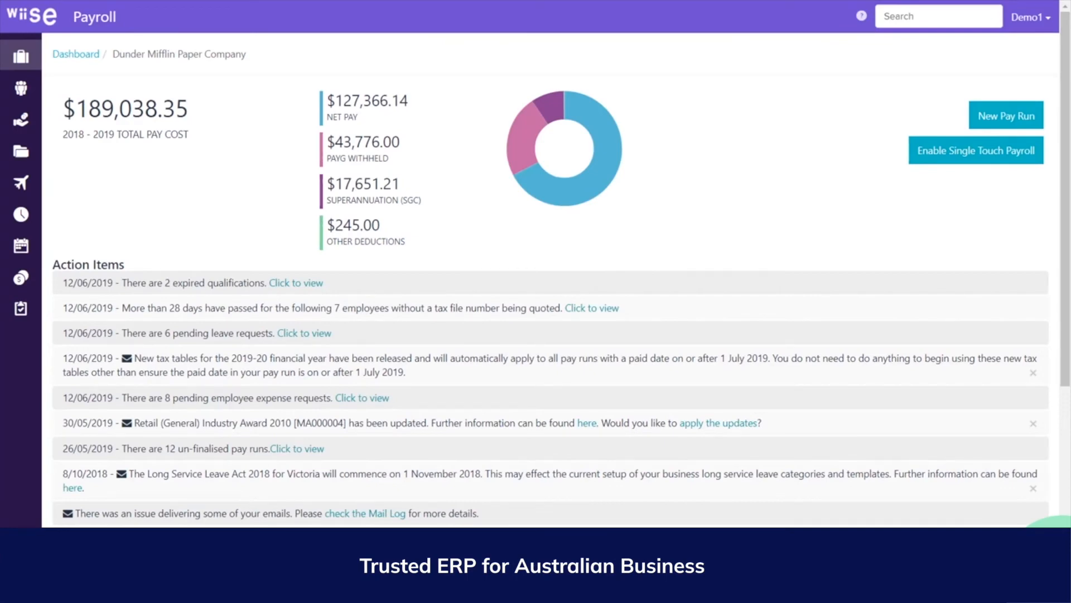
mouse_move(21, 214)
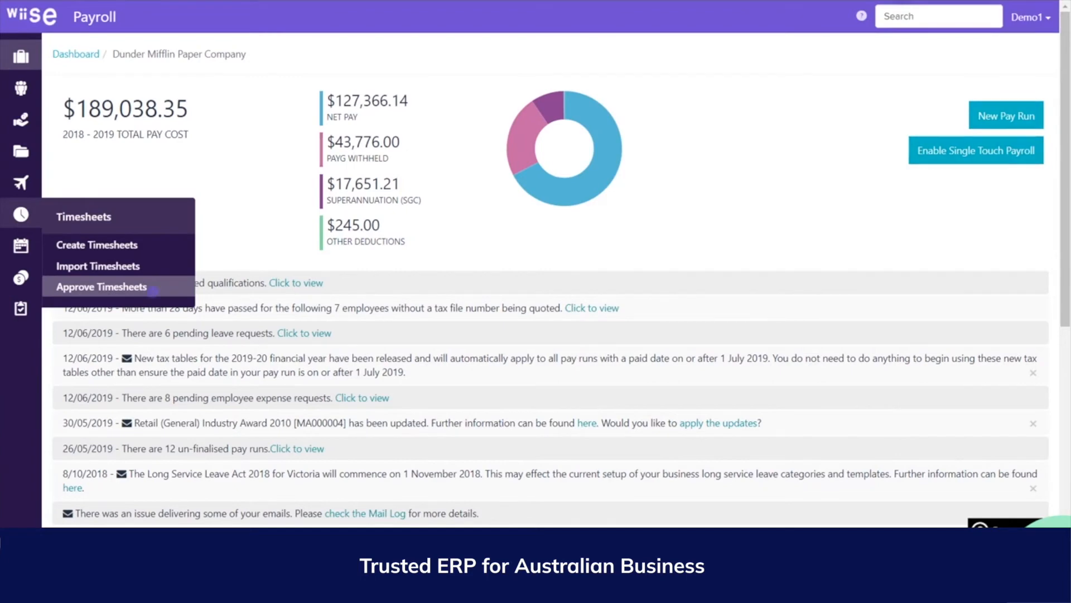
click(150, 290)
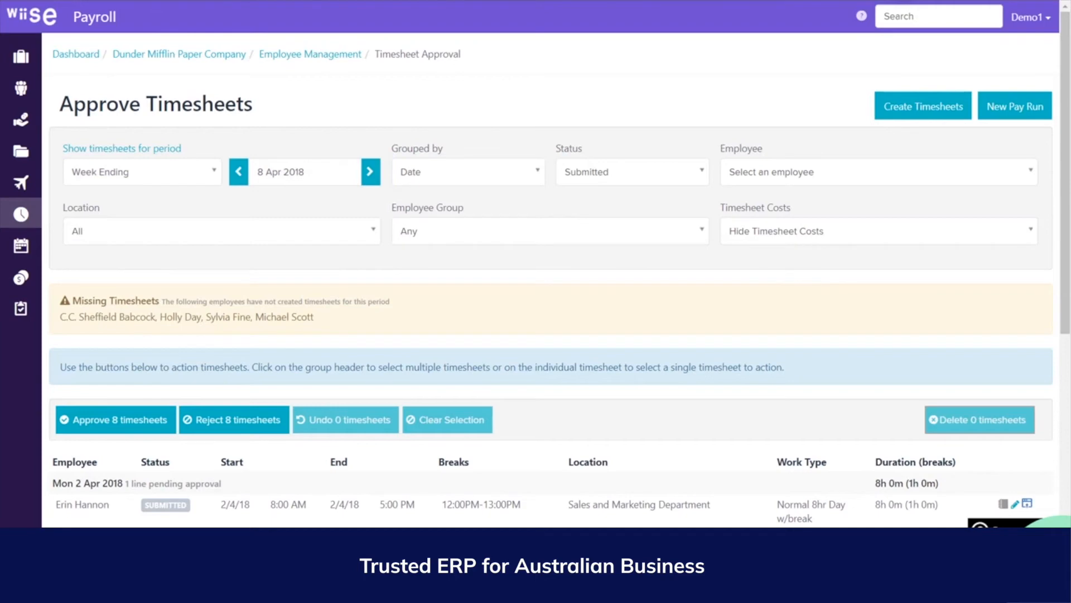
- Filter the submitted timesheets for week ending 8 Apr 2018 to the second listed employee and approve them all
click(827, 172)
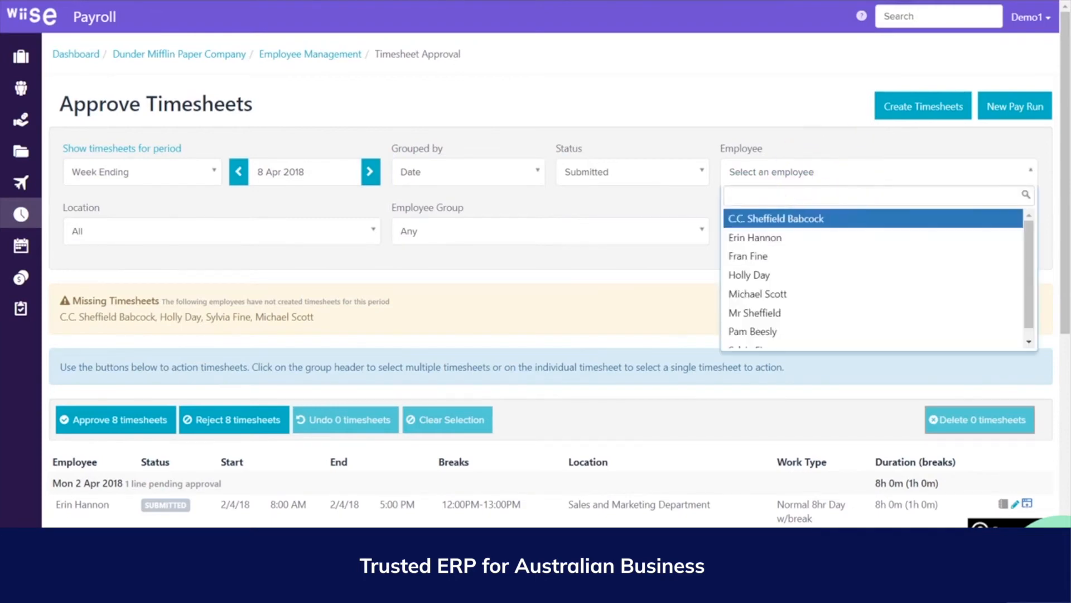
click(763, 238)
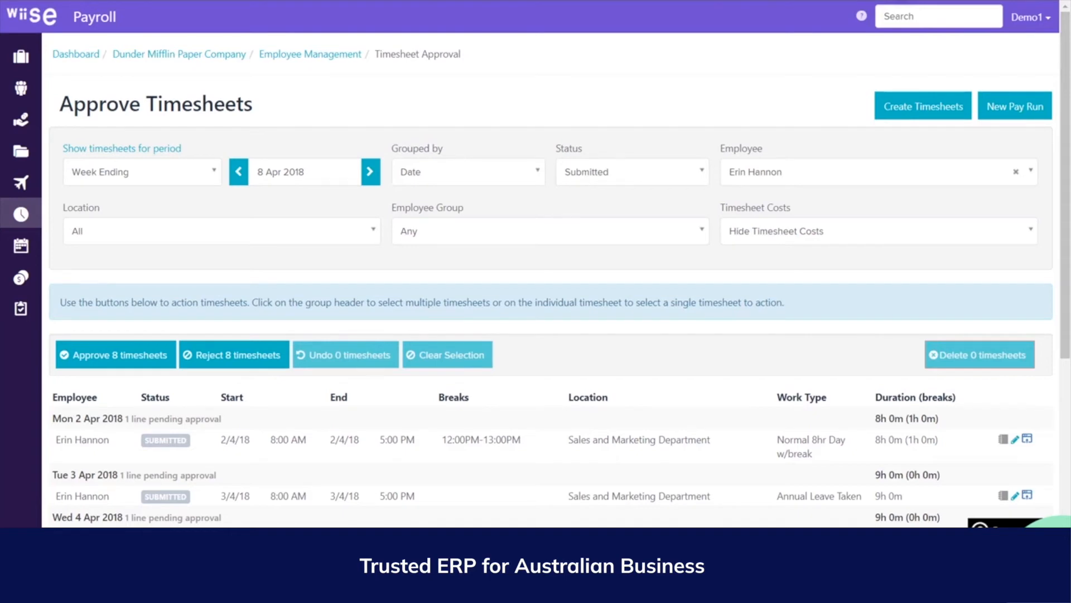
scroll(535, 301, down, 5)
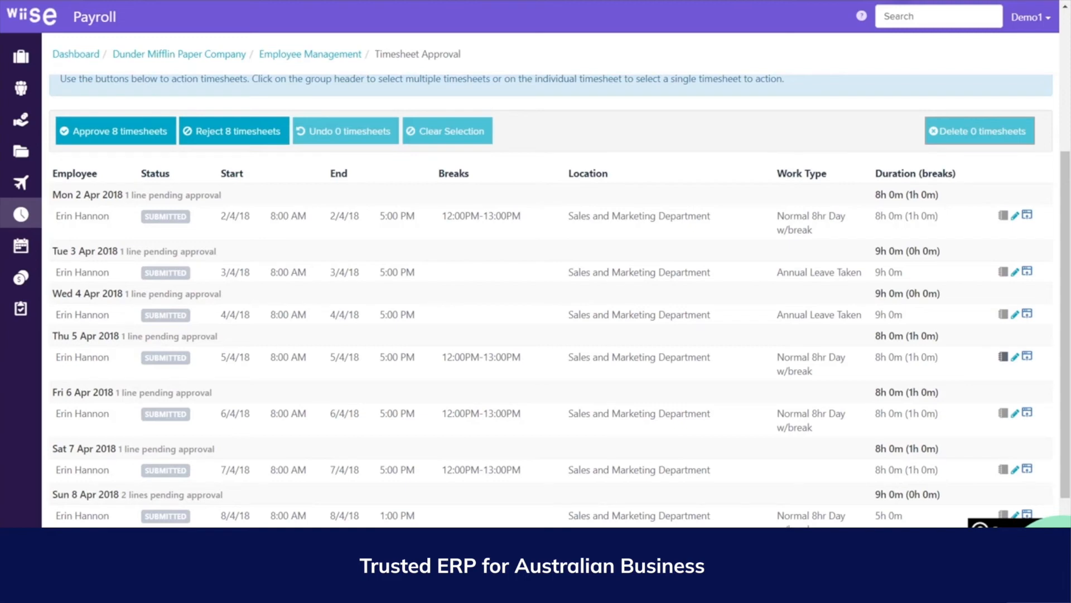
click(131, 128)
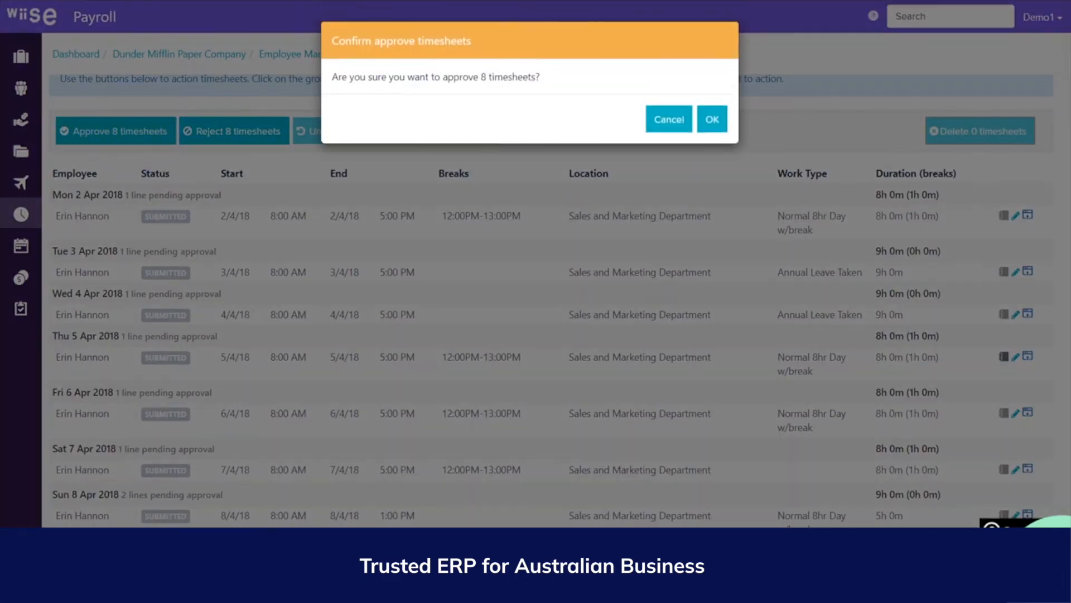
click(712, 119)
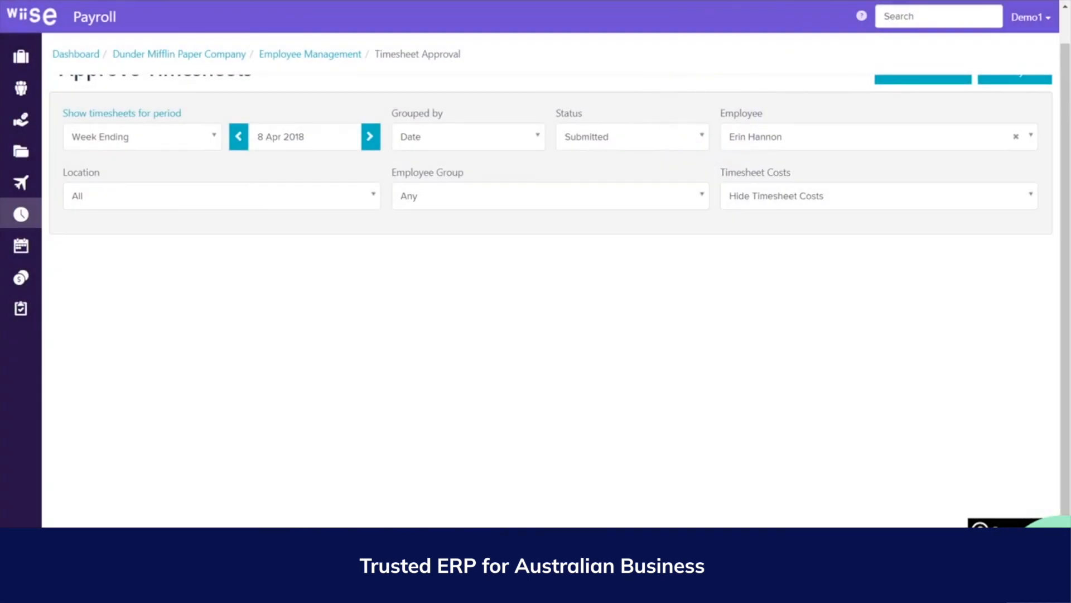
- Create a Fortnightly pay run ending 16/06/2019, paid 18/04/2019, importing that period's timesheets, and finalise it without making pay slips available yet
click(130, 56)
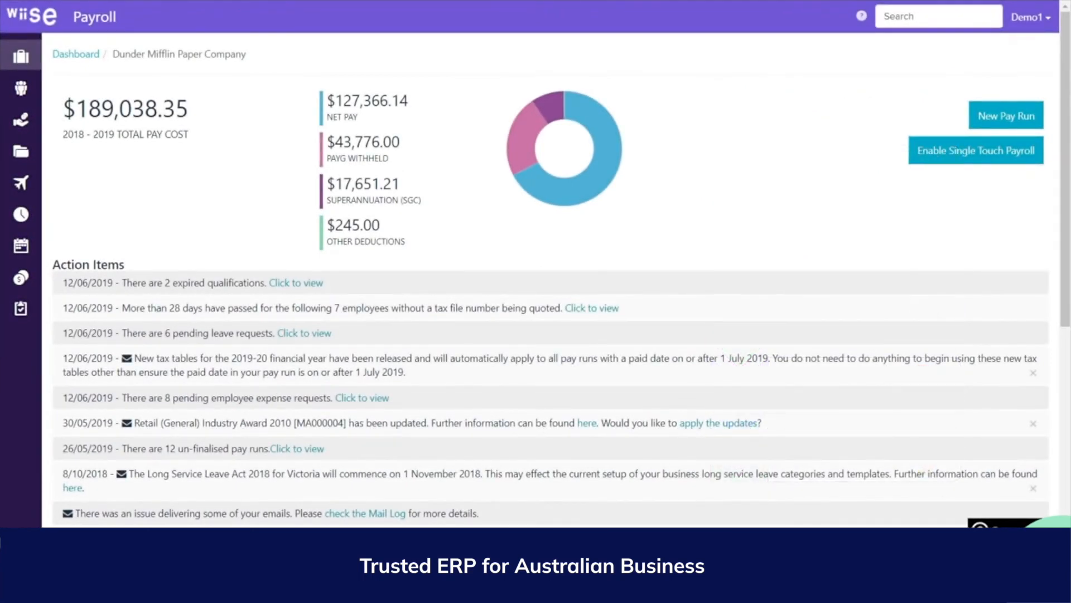
click(1011, 116)
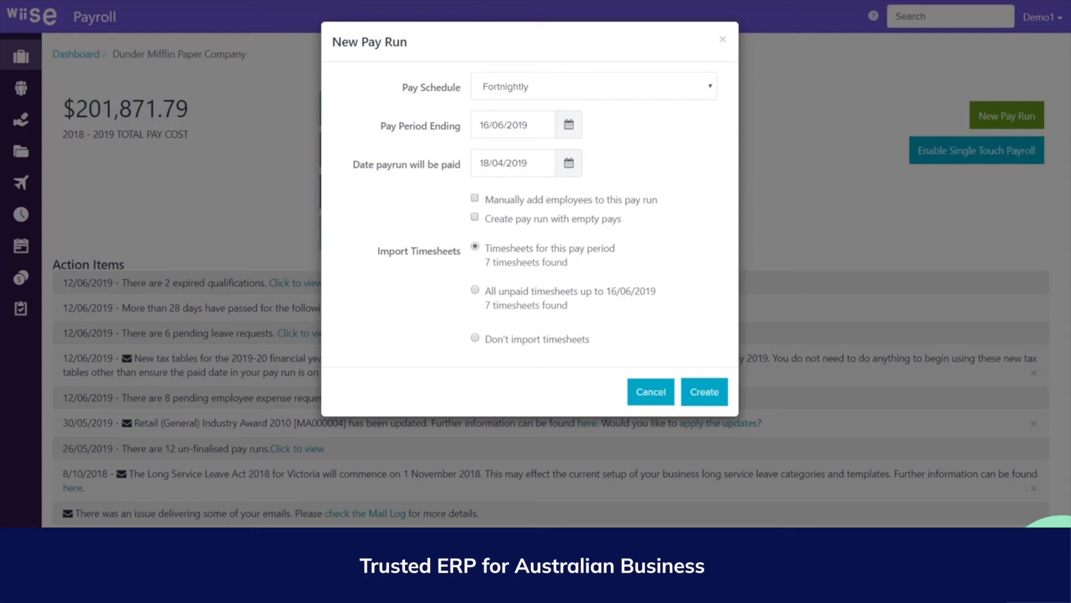
click(705, 392)
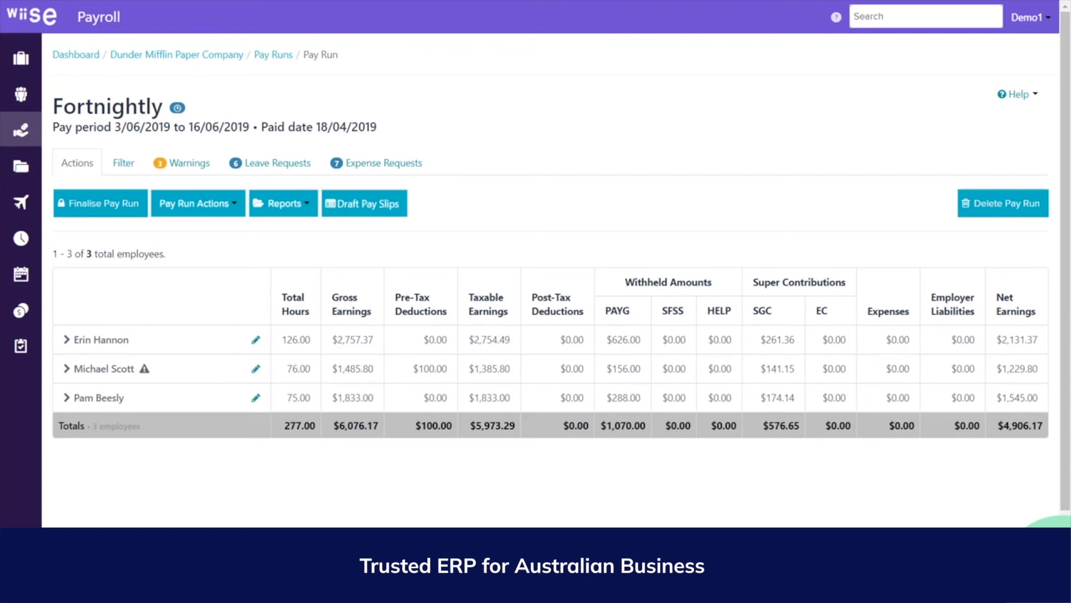
click(99, 205)
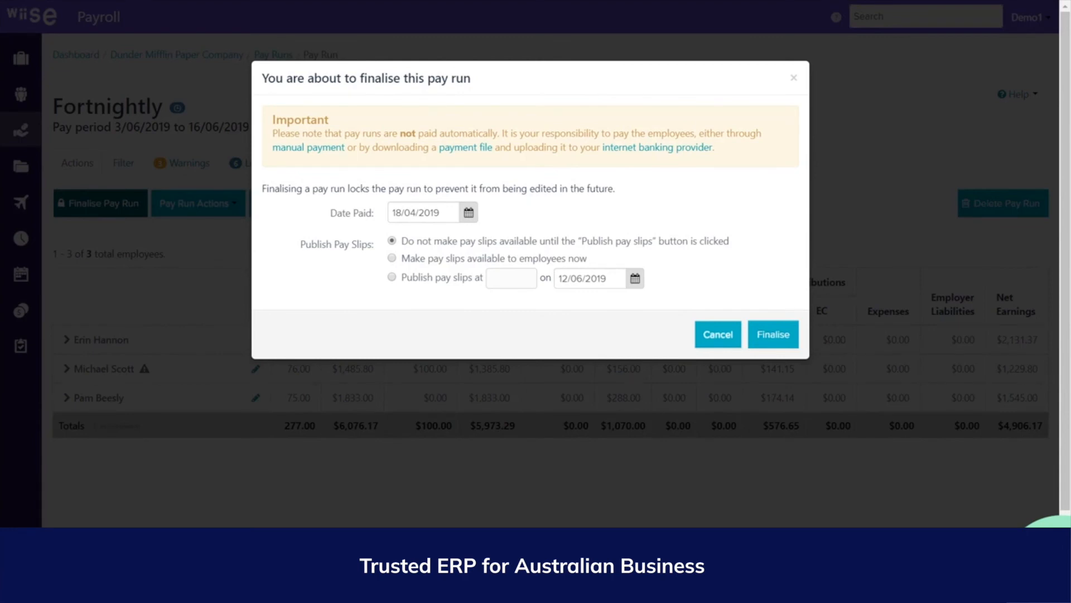
click(767, 330)
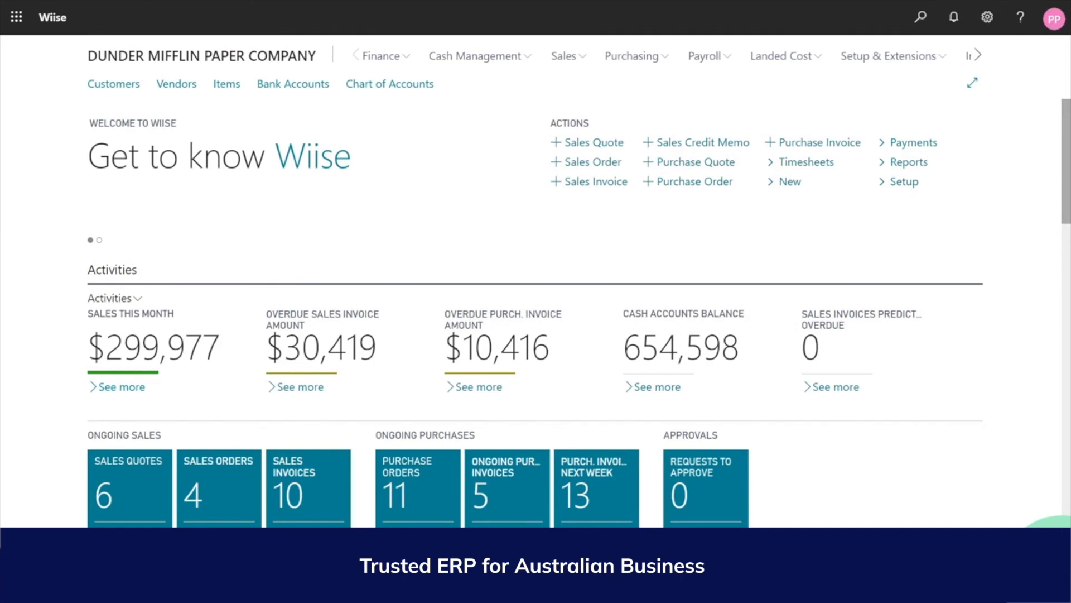
- Back in Wiise, open the payroll pay runs and import the transactions of the Fortnightly pay run ending 6/16/2019
click(720, 60)
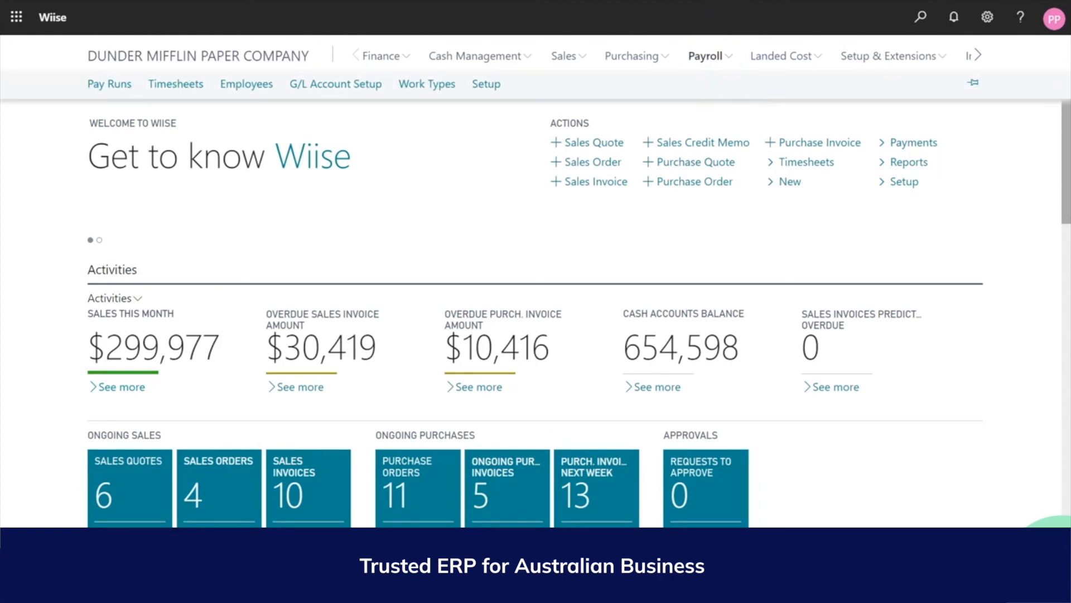
click(95, 82)
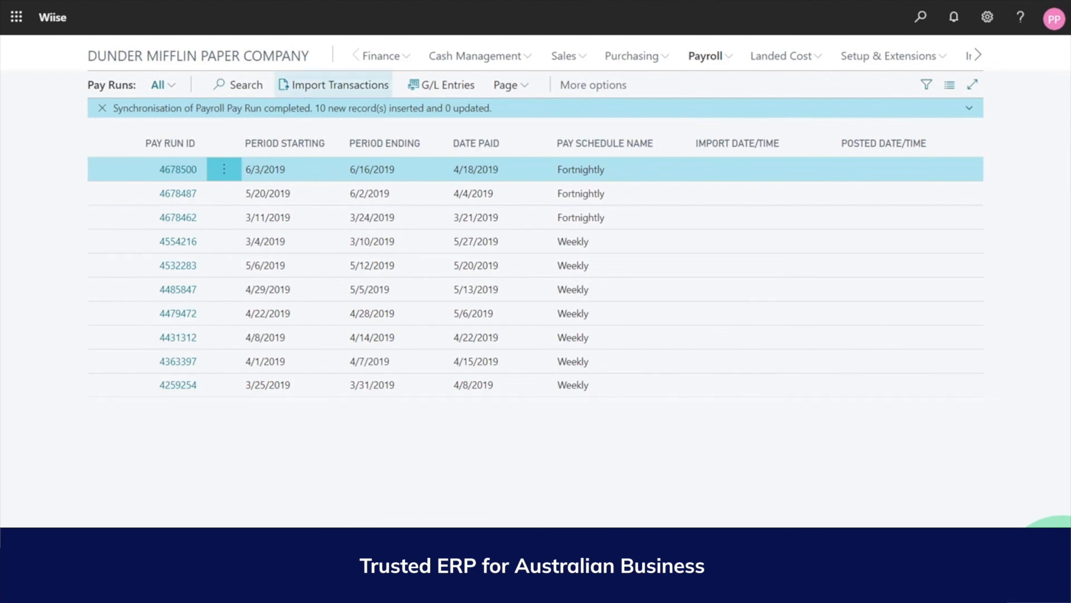
click(341, 85)
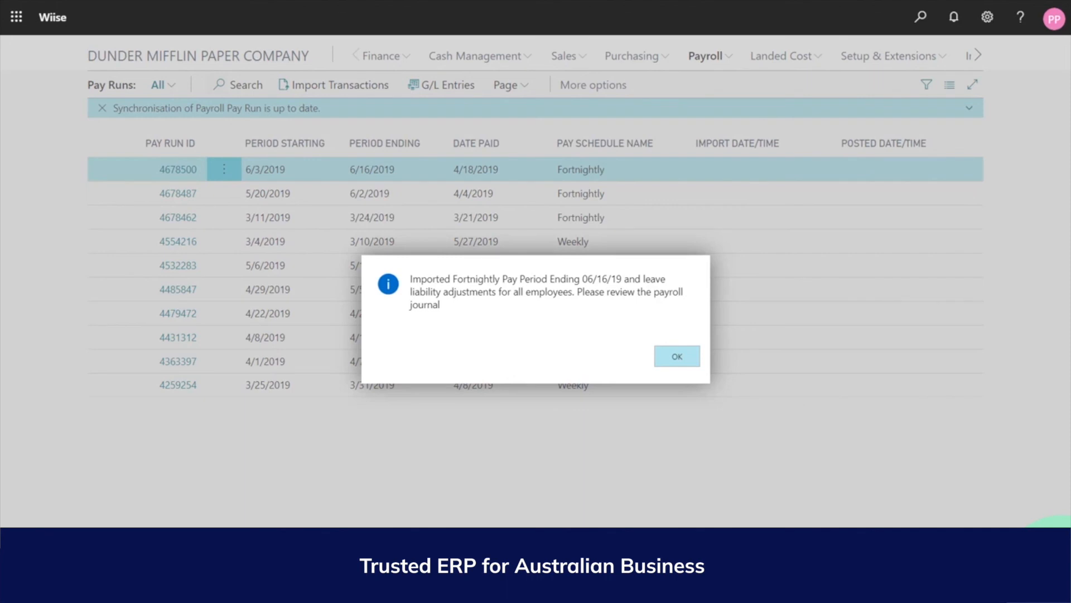
click(678, 356)
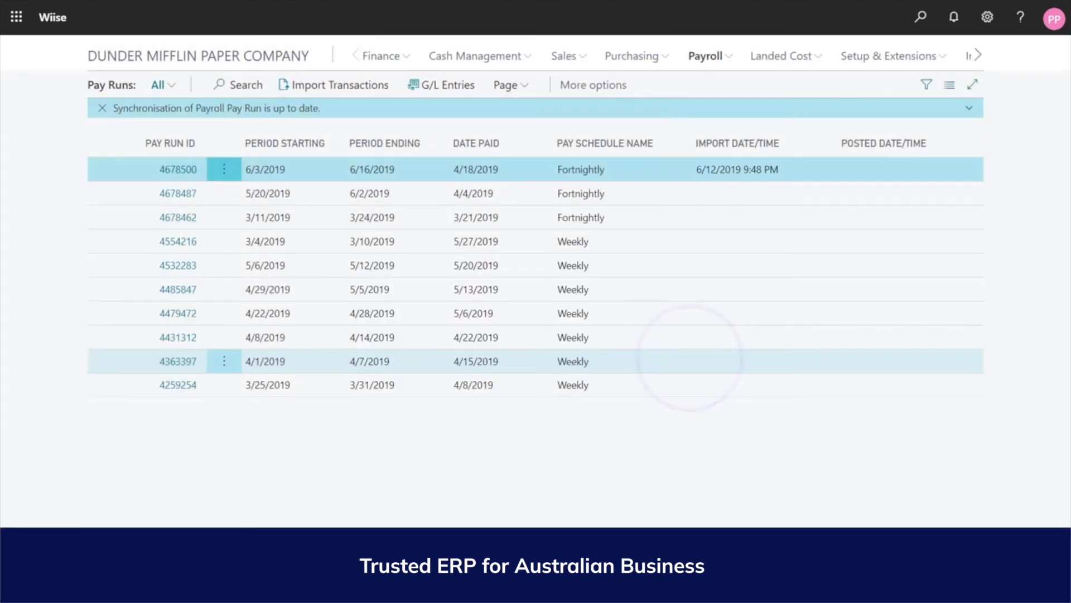